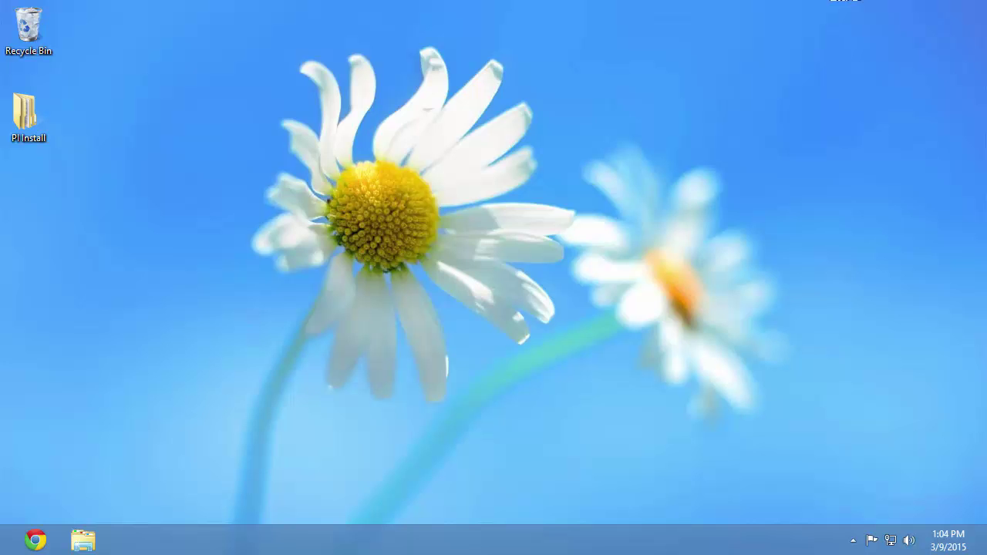
Search the Start screen's settings for 'administrative tools' and open the Administrative Tools folder.
{"action": "mouse_move", "coordinate": [982, 48]}
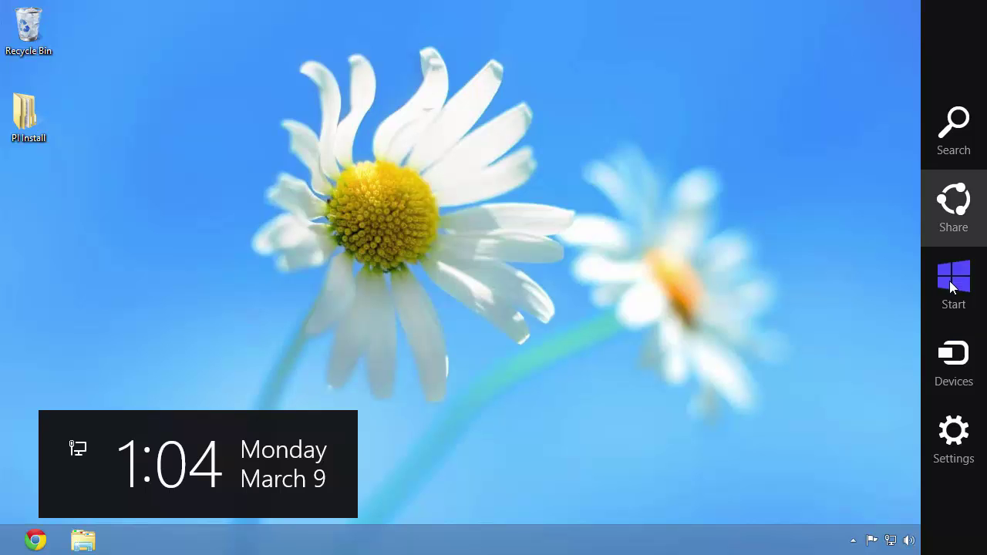
{"action": "left_click", "coordinate": [955, 291]}
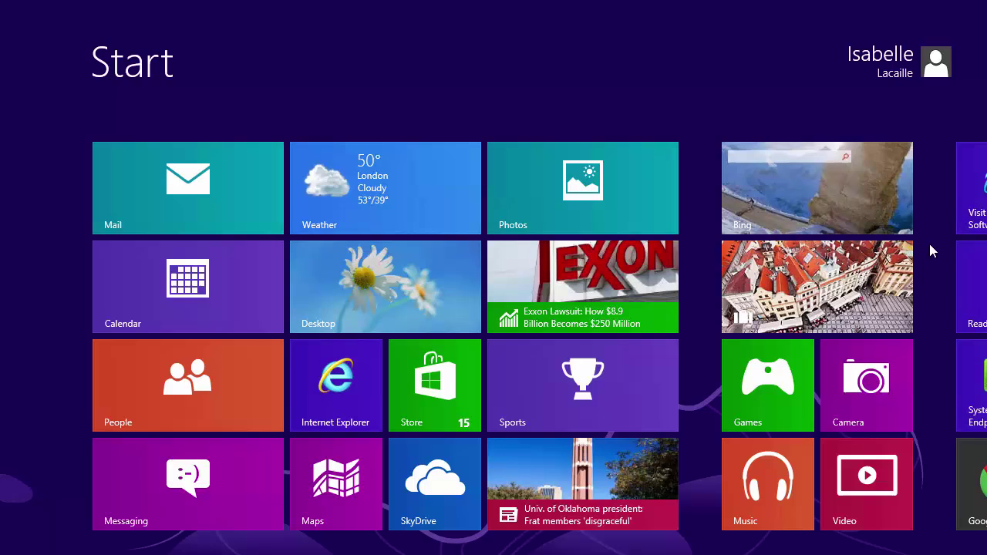
{"action": "type", "text": "admini"}
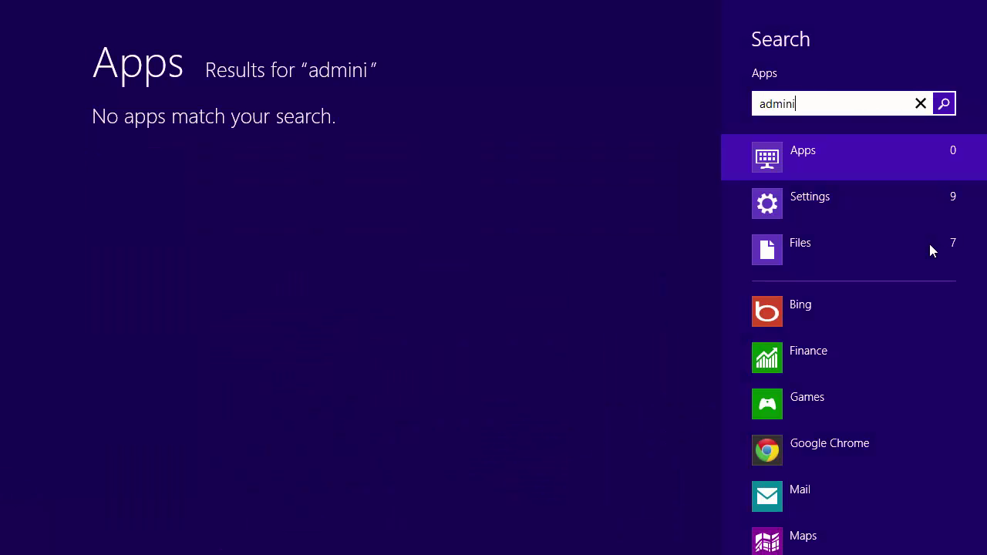
{"action": "type", "text": "strative tools"}
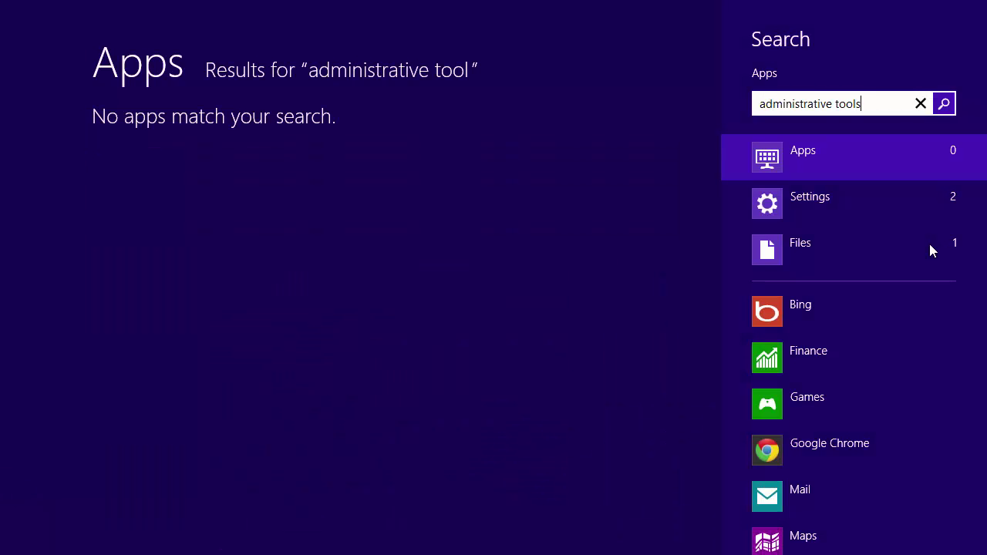
{"action": "left_click", "coordinate": [818, 203]}
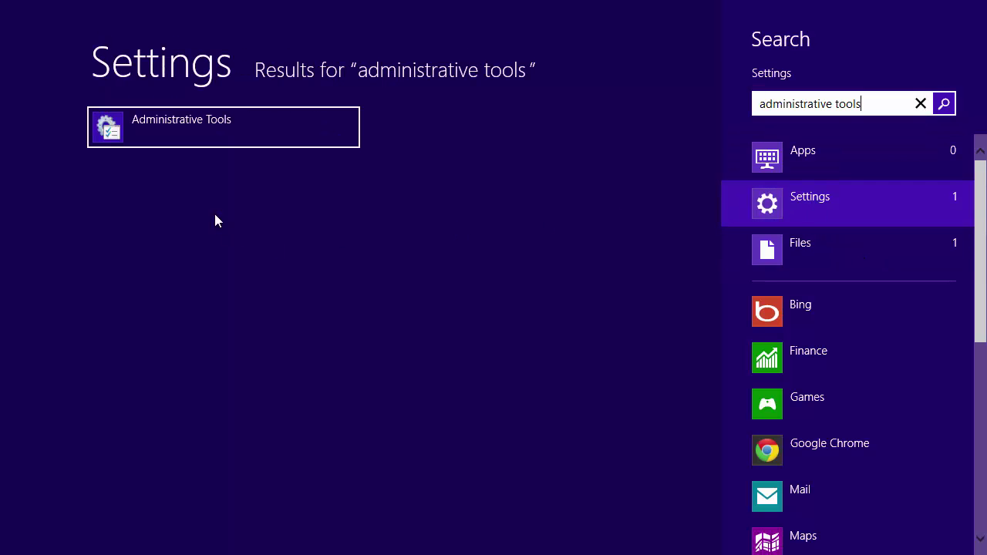
{"action": "left_click", "coordinate": [174, 128]}
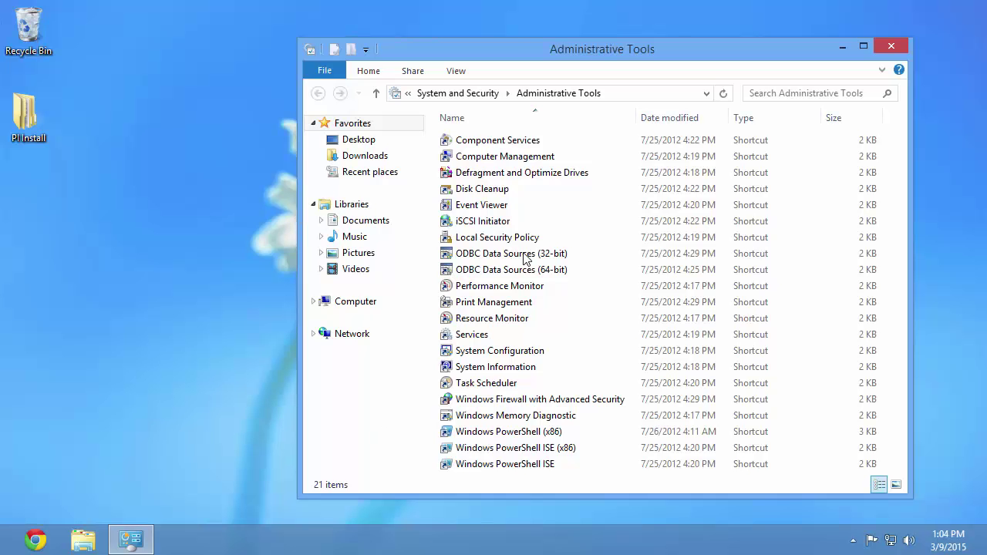
Launch Computer Management and list the groups under Local Users and Groups.
{"action": "left_click", "coordinate": [546, 160]}
{"action": "double_click", "coordinate": [546, 160]}
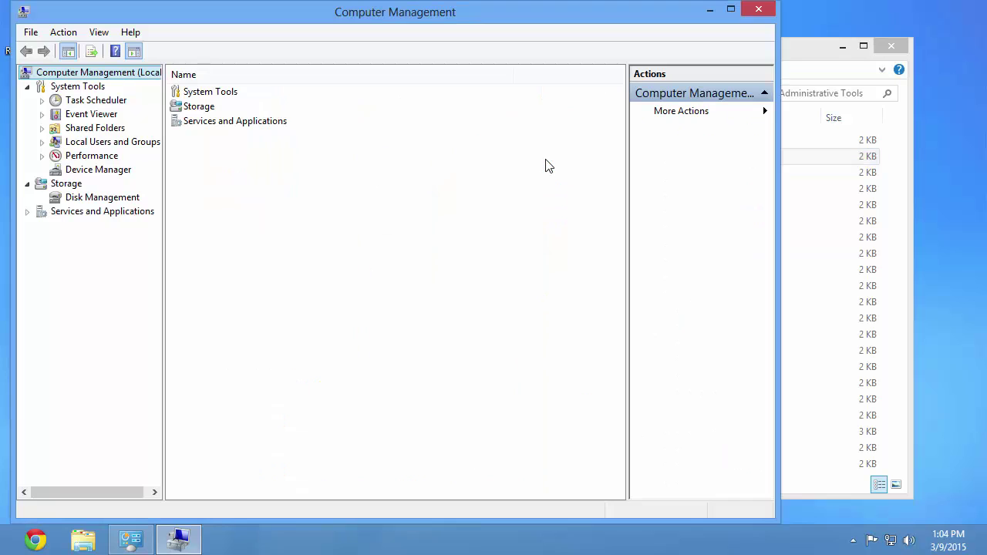
{"action": "left_click", "coordinate": [43, 143]}
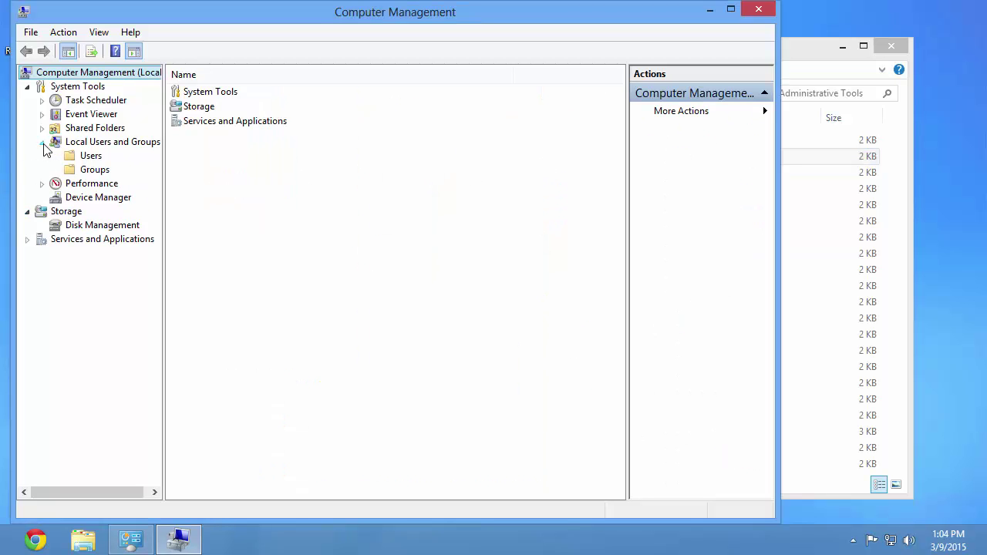
{"action": "left_click", "coordinate": [91, 170]}
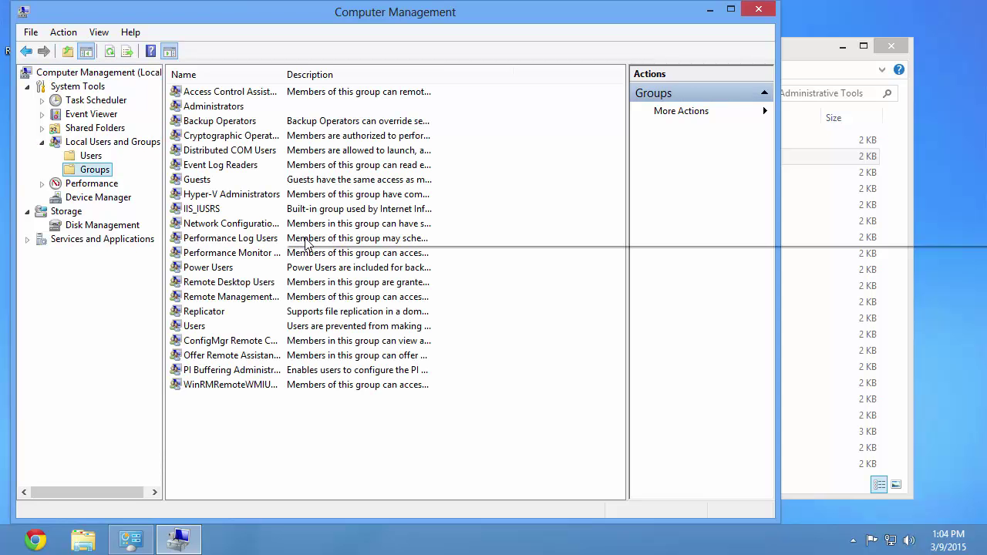
{"action": "left_click_drag", "start_coordinate": [164, 94], "coordinate": [255, 115]}
{"action": "key", "text": "Escape"}
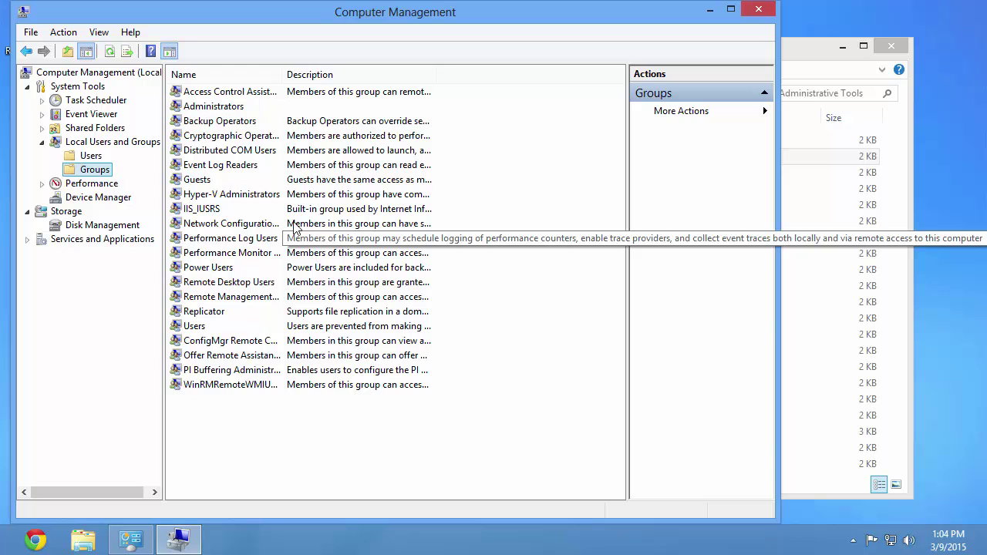
Confirm the domain user is a member of Administrators, then close Computer Management.
{"action": "double_click", "coordinate": [223, 111]}
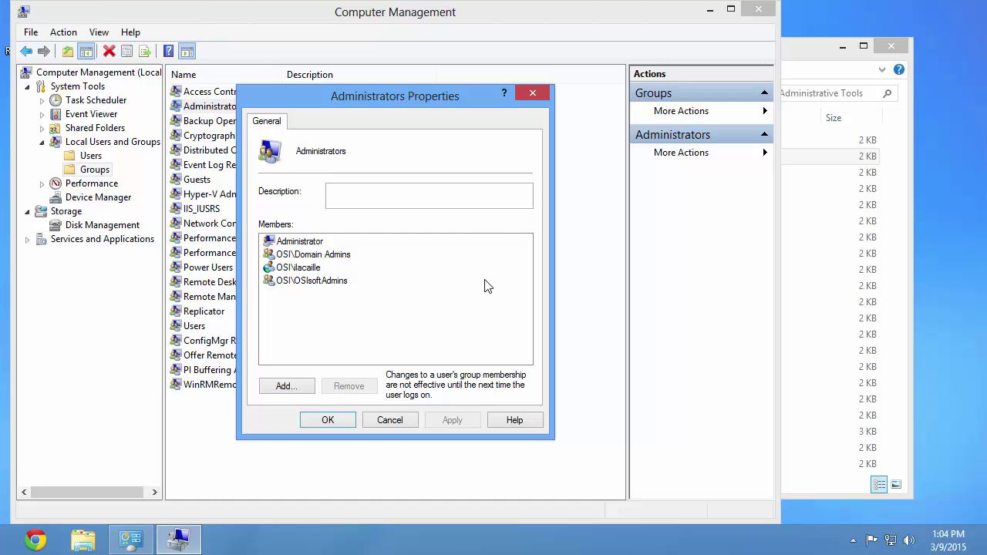
{"action": "left_click_drag", "start_coordinate": [253, 217], "coordinate": [370, 302]}
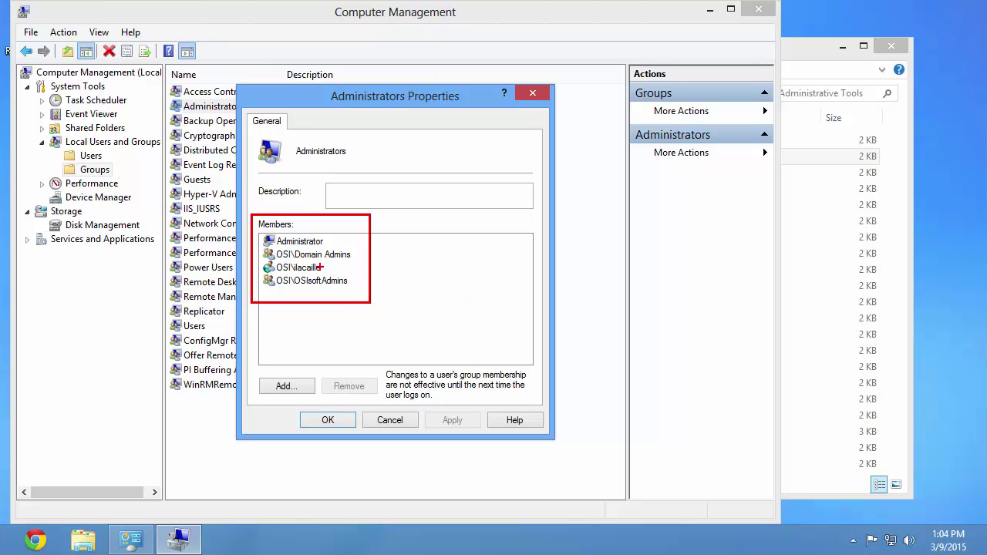
{"action": "left_click_drag", "start_coordinate": [329, 268], "coordinate": [452, 248]}
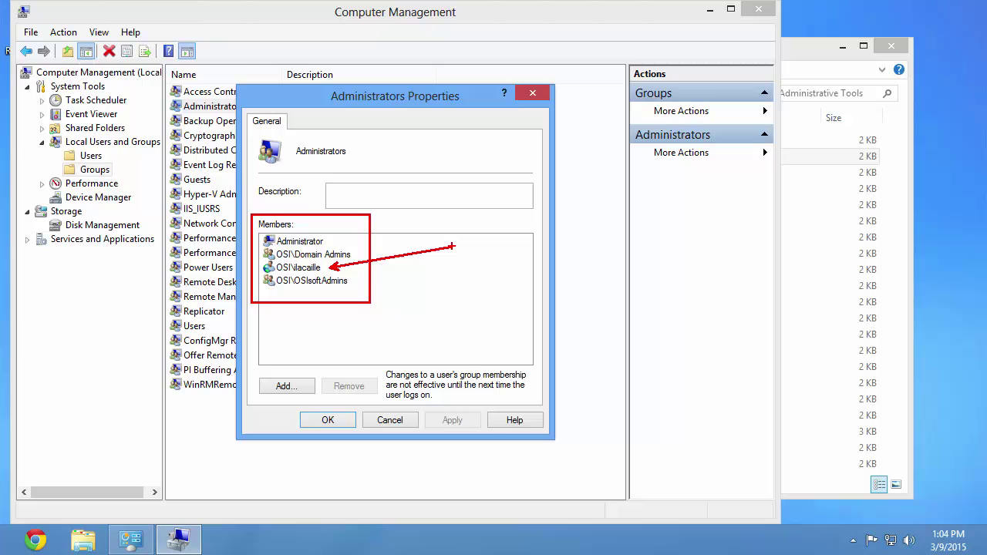
{"action": "key", "text": "Escape"}
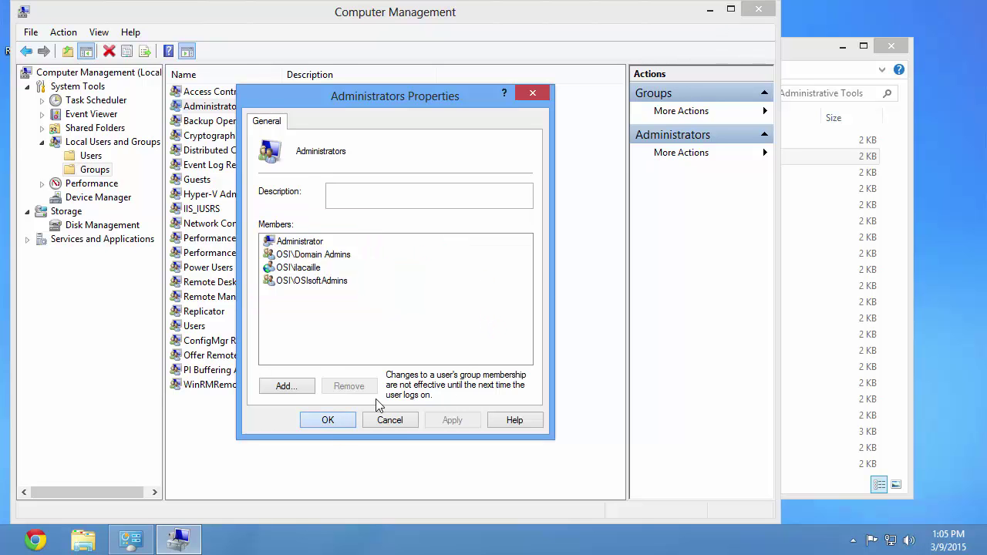
{"action": "left_click", "coordinate": [329, 422]}
{"action": "left_click", "coordinate": [764, 8]}
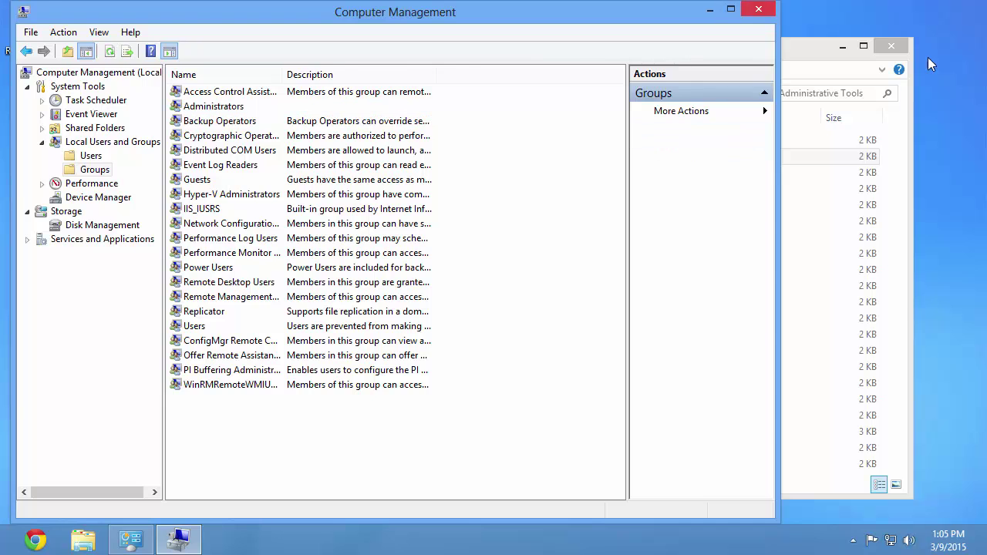
Close Administrative Tools and browse Chrome to techsupport.osisoft.com.
{"action": "key", "text": "alt+F4"}
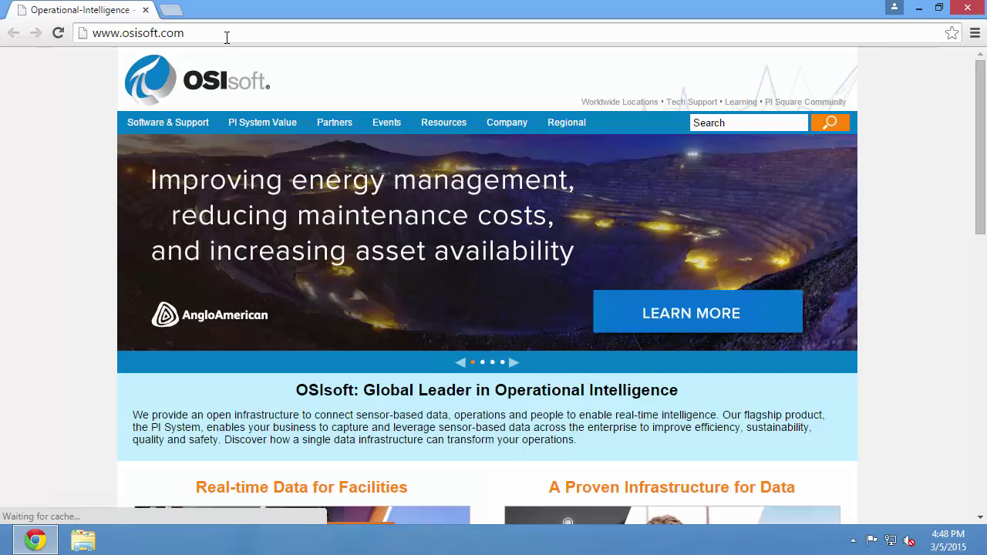
{"action": "left_click", "coordinate": [230, 44]}
{"action": "type", "text": "techsupport.o"}
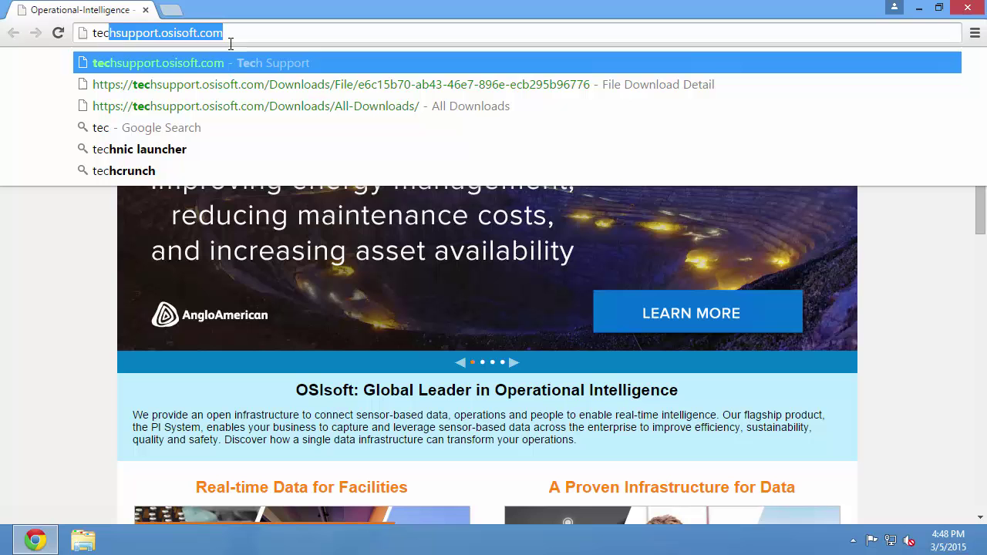
{"action": "type", "text": "sisoft.com"}
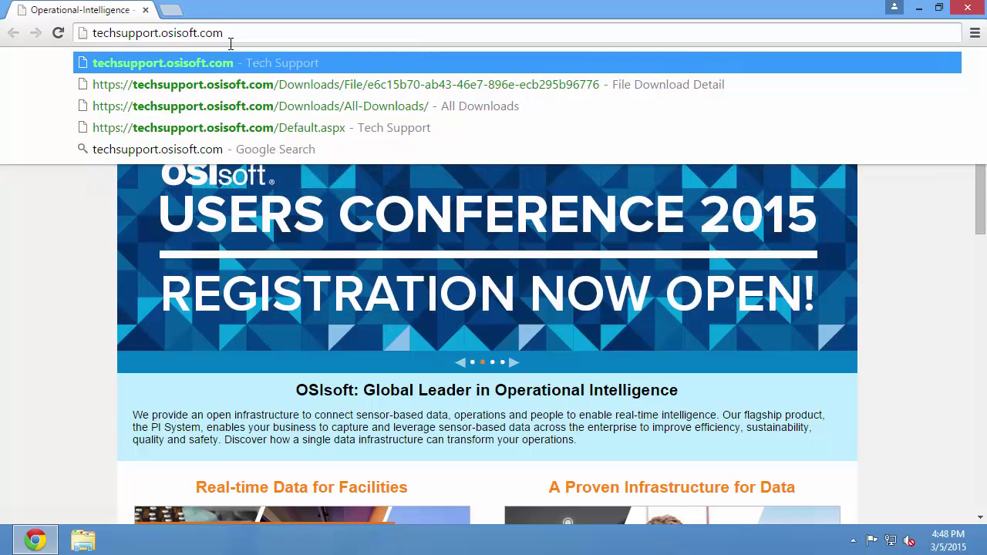
{"action": "key", "text": "Return"}
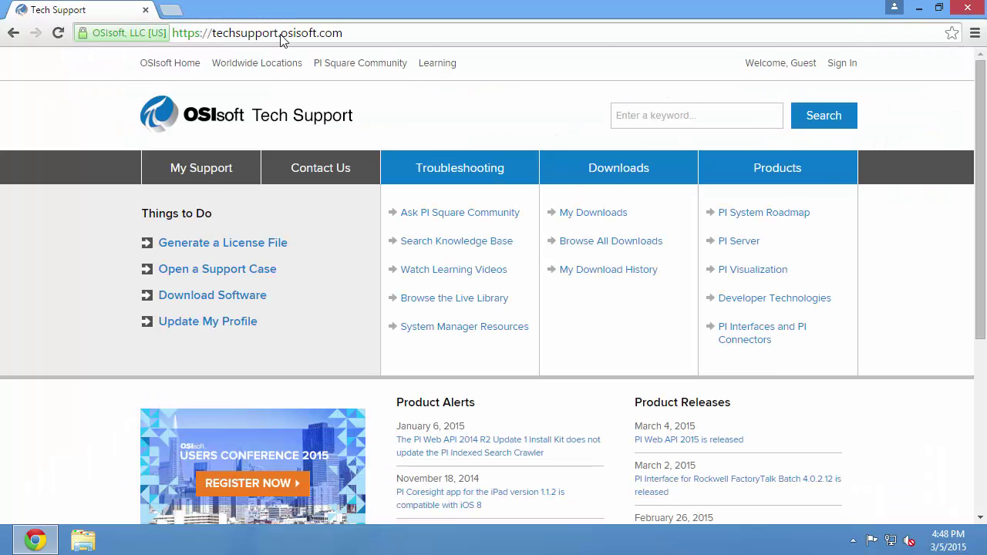
Sign in through single sign-on with the account's e-mail address and password.
{"action": "left_click", "coordinate": [842, 63]}
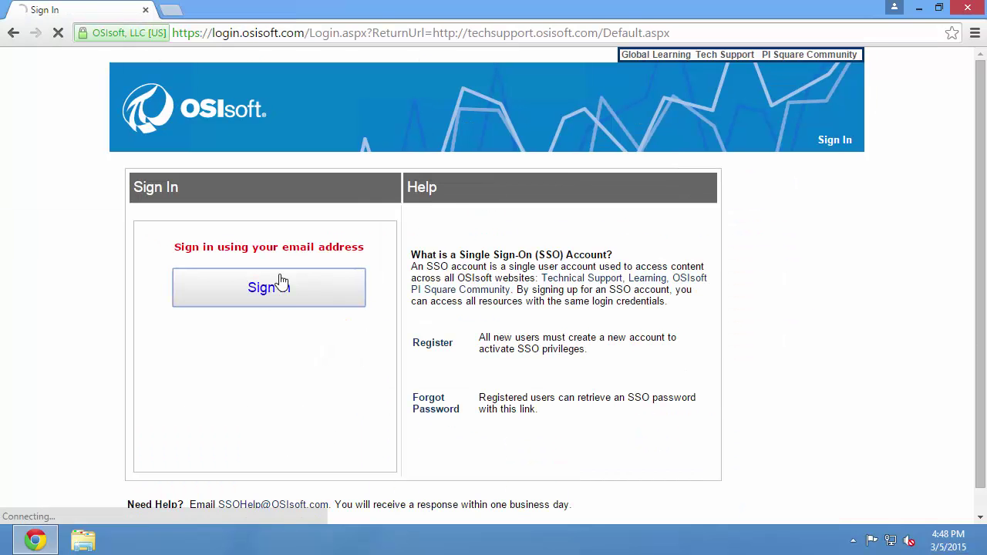
{"action": "left_click", "coordinate": [276, 286]}
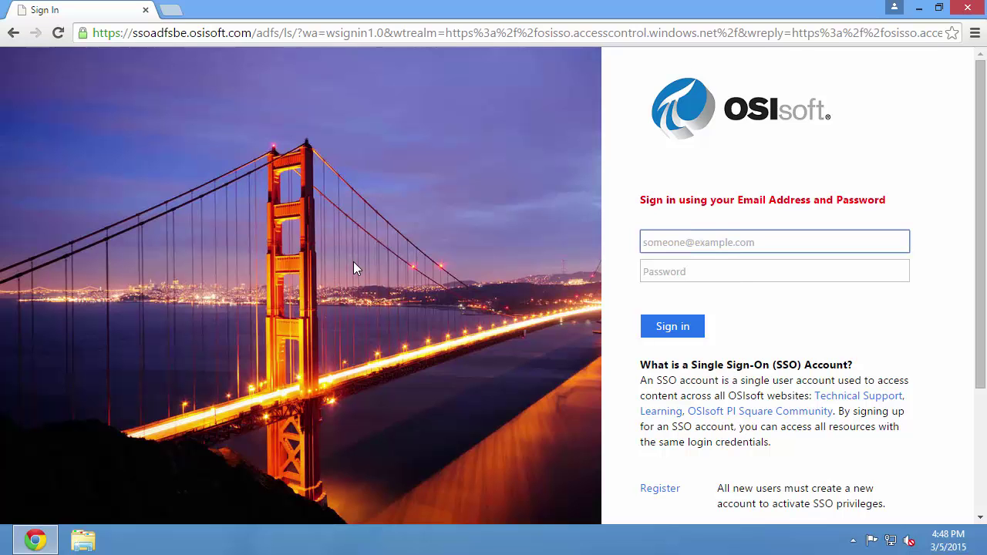
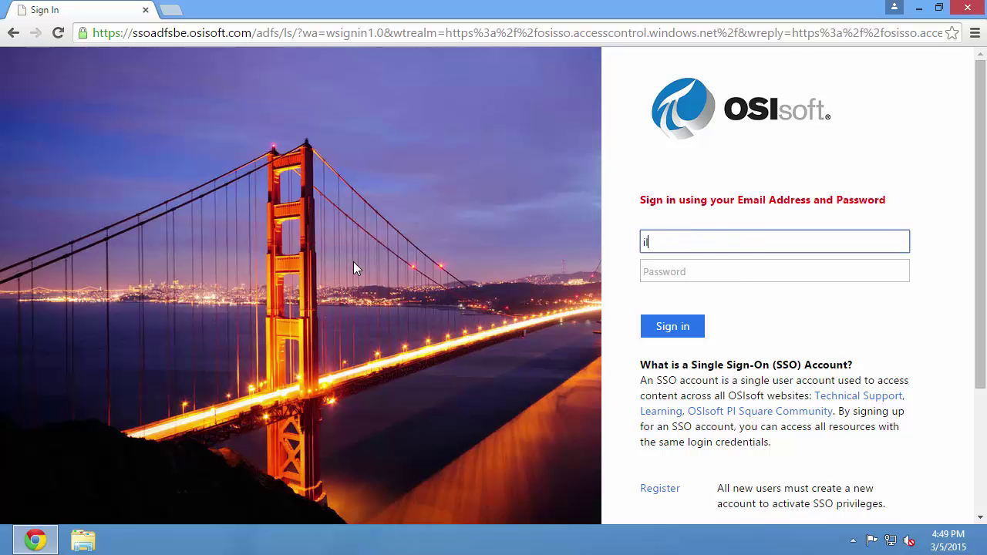
{"action": "key", "text": "Tab"}
{"action": "type", "text": "**********"}
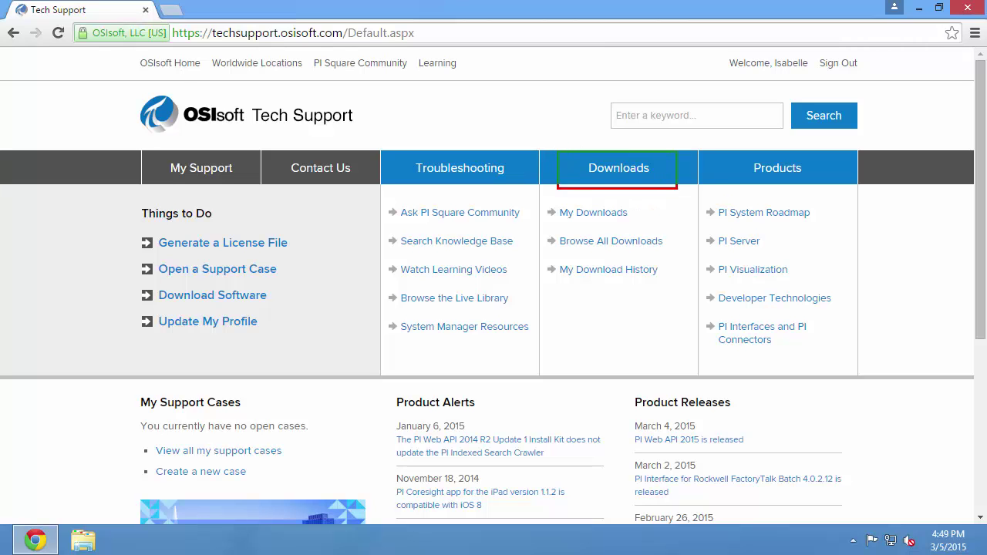
Open All Downloads and highlight the categories, including OPC DA and PI ICU under PI Interfaces & PI Connectors.
{"action": "left_click", "coordinate": [643, 181]}
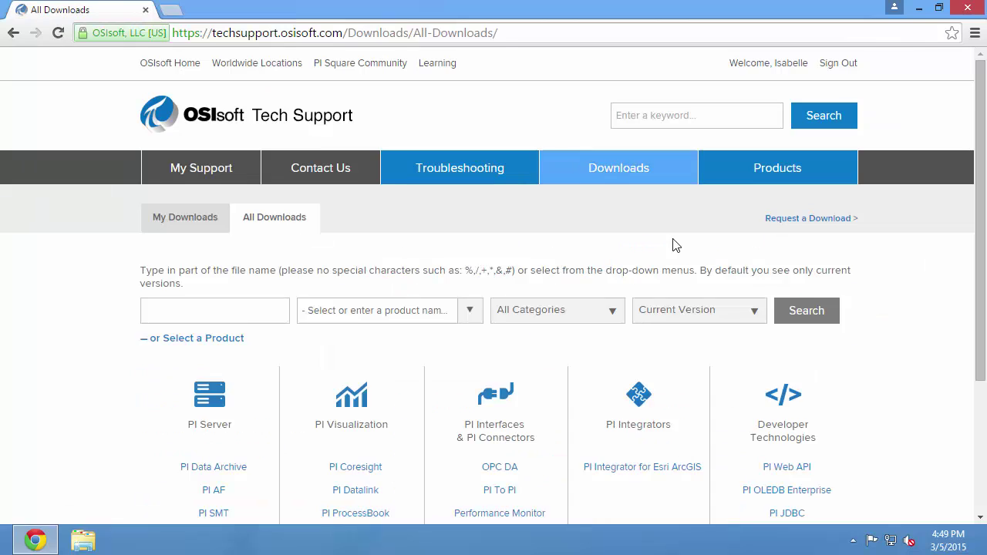
{"action": "scroll", "coordinate": [669, 245], "scroll_direction": "down", "scroll_amount": 2}
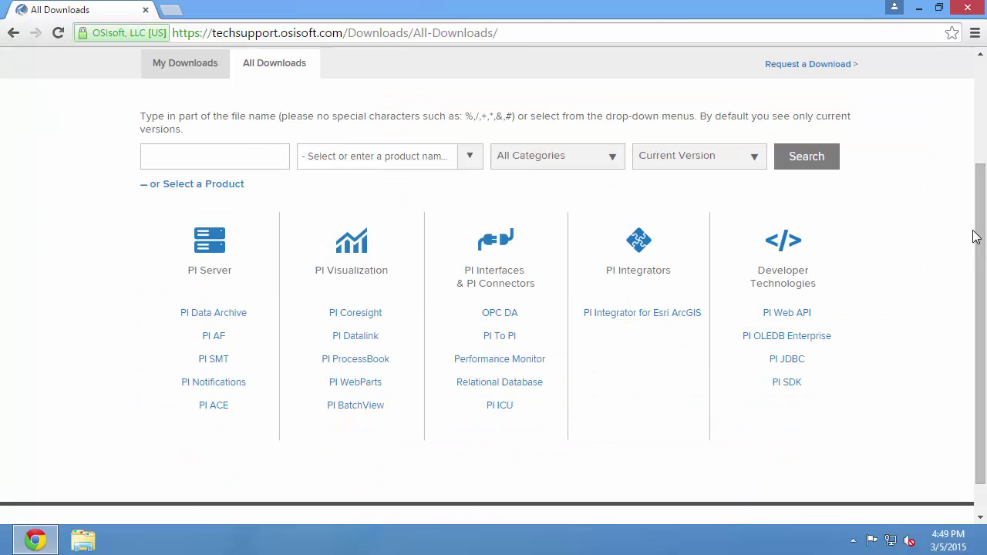
{"action": "left_click_drag", "start_coordinate": [158, 197], "coordinate": [852, 472]}
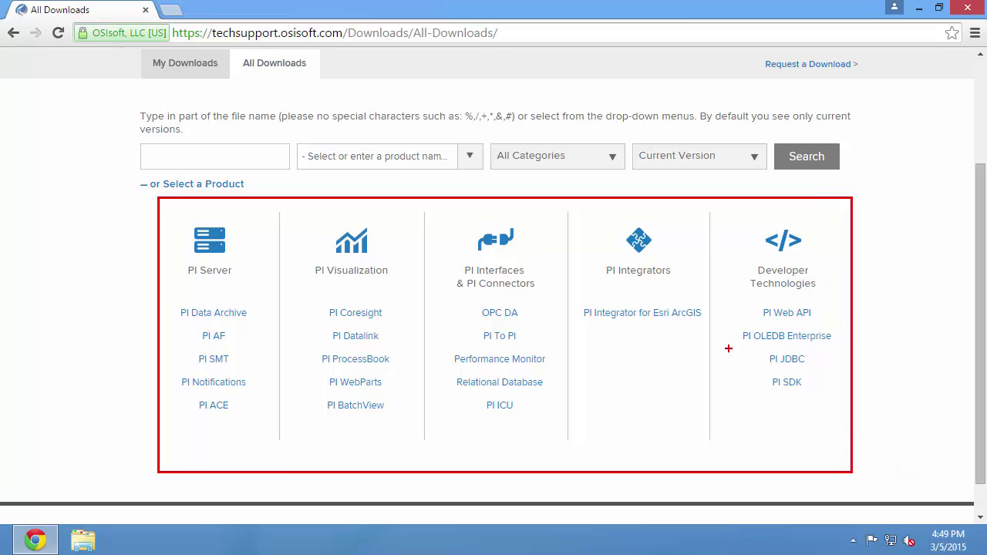
{"action": "left_click_drag", "start_coordinate": [457, 300], "coordinate": [539, 323]}
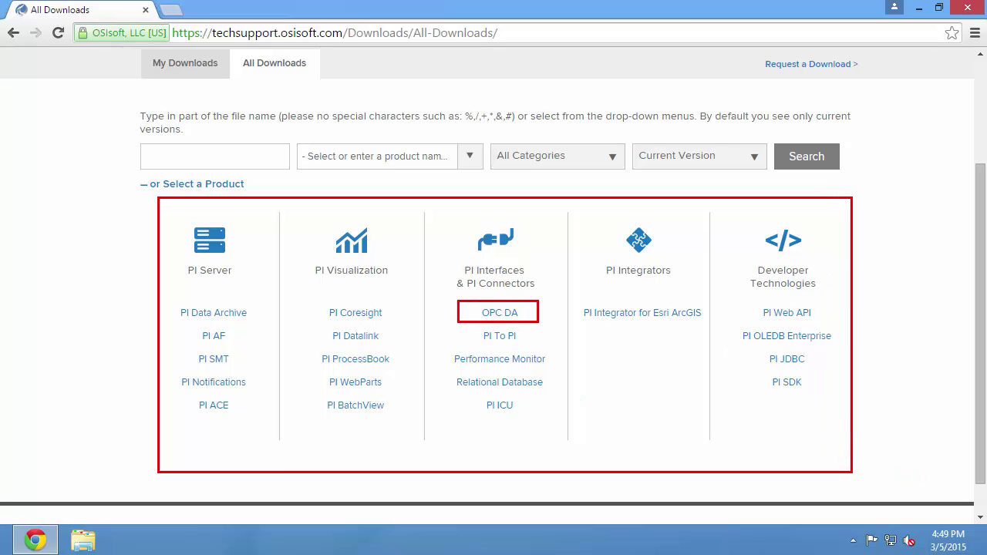
{"action": "left_click_drag", "start_coordinate": [453, 395], "coordinate": [545, 415]}
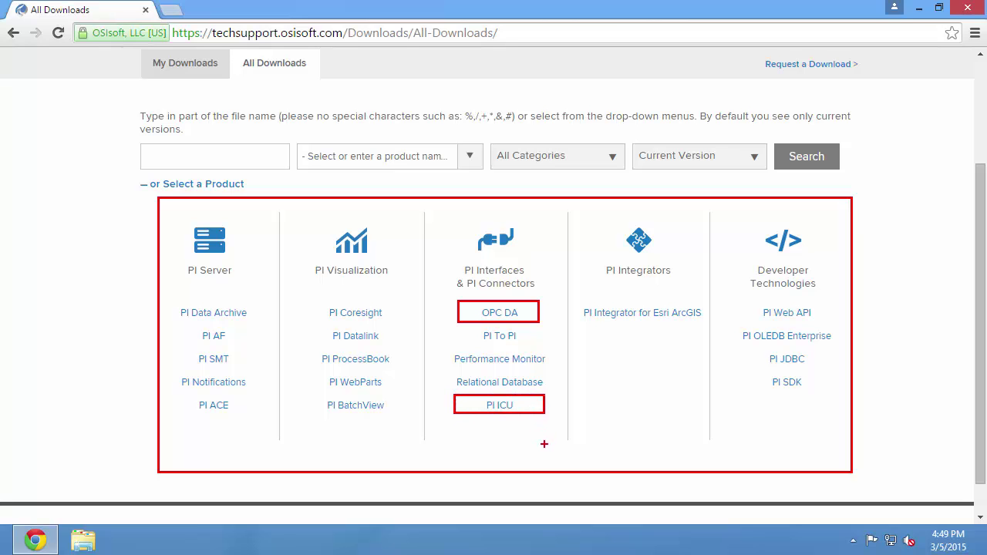
{"action": "key", "text": "Escape"}
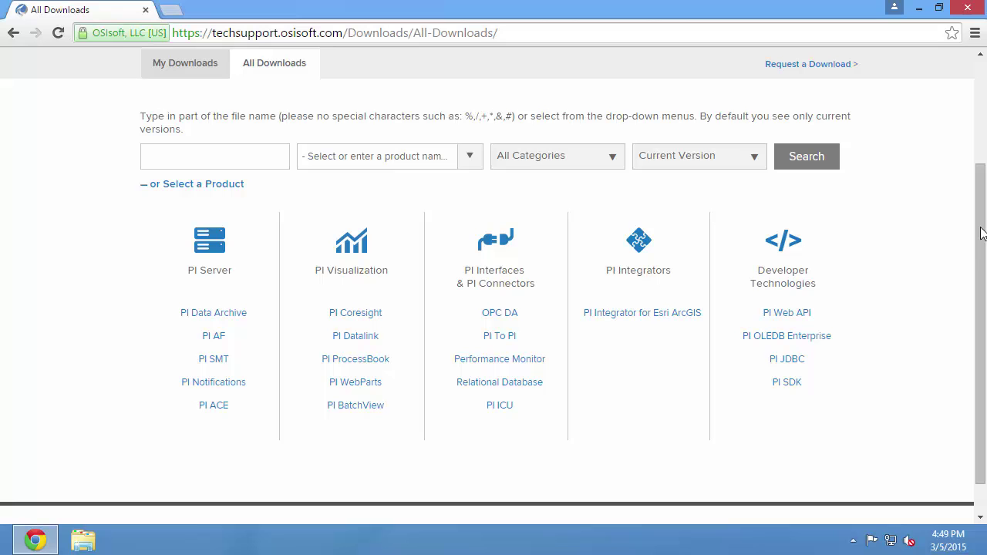
Open the PI Interface for OPC DA downloads and the OPCInt 2.5.1.3 install kit details.
{"action": "left_click", "coordinate": [496, 315]}
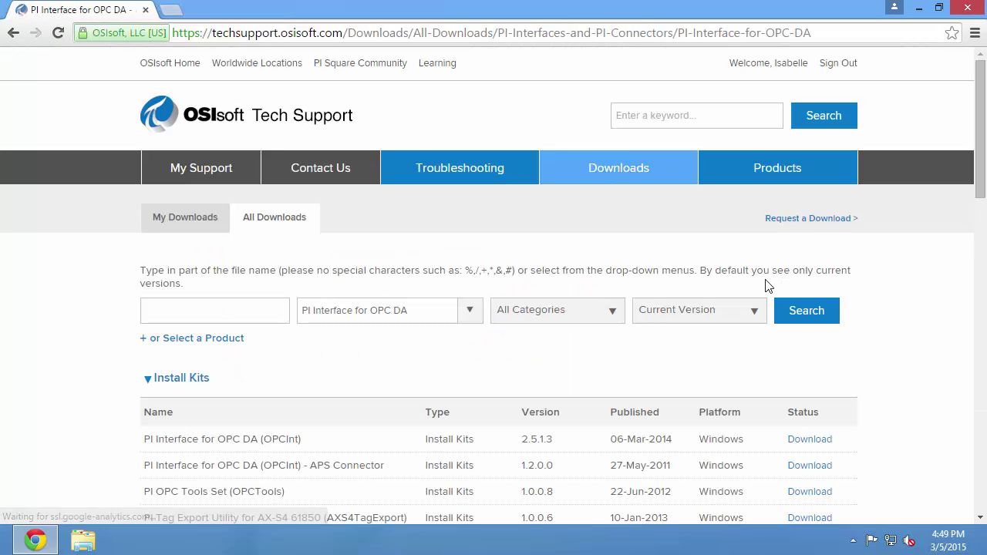
{"action": "key", "text": "ctrl+2"}
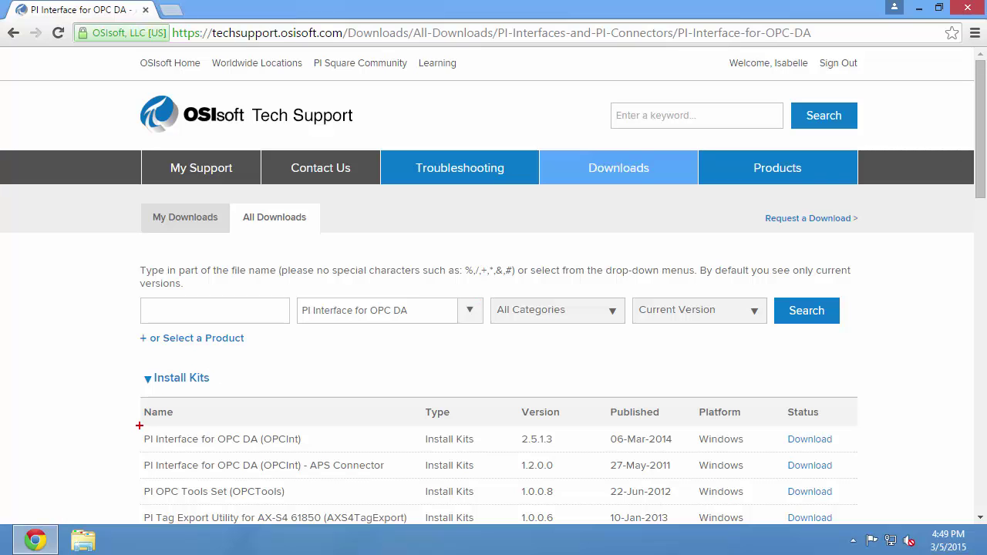
{"action": "left_click_drag", "start_coordinate": [140, 426], "coordinate": [839, 447]}
{"action": "key", "text": "Escape"}
{"action": "left_click", "coordinate": [810, 438]}
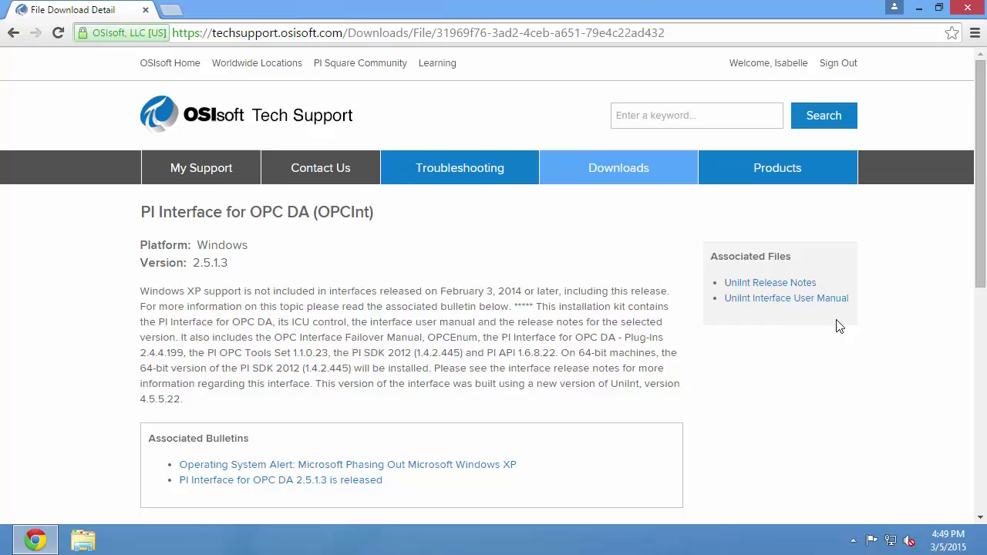
Accept the License and Services Agreement and start downloading the OPC DA install kit.
{"action": "scroll", "coordinate": [839, 326], "scroll_direction": "down", "scroll_amount": 3}
{"action": "key", "text": "ctrl+2"}
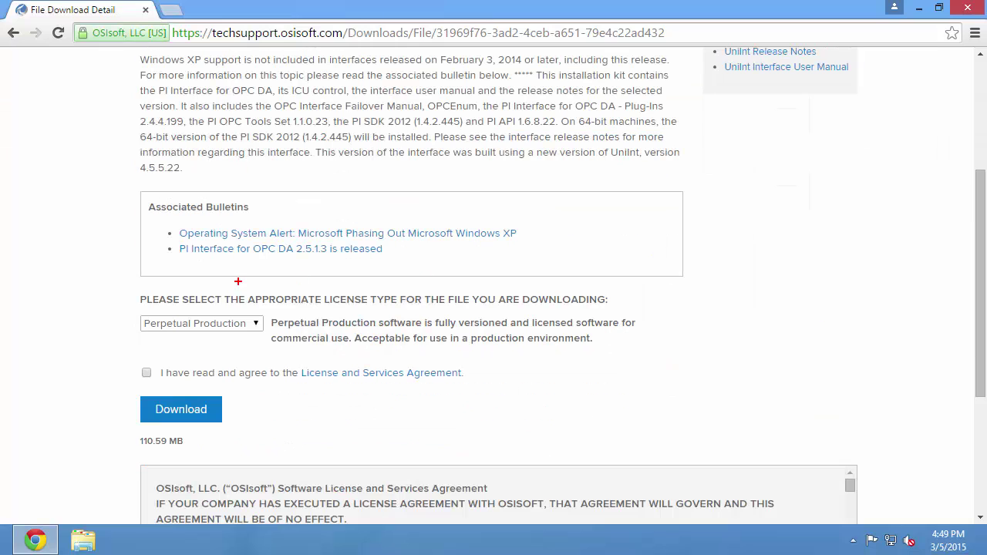
{"action": "mouse_move", "coordinate": [114, 285]}
{"action": "left_mouse_down"}
{"action": "mouse_move", "coordinate": [478, 358]}
{"action": "mouse_move", "coordinate": [657, 358]}
{"action": "left_mouse_up"}
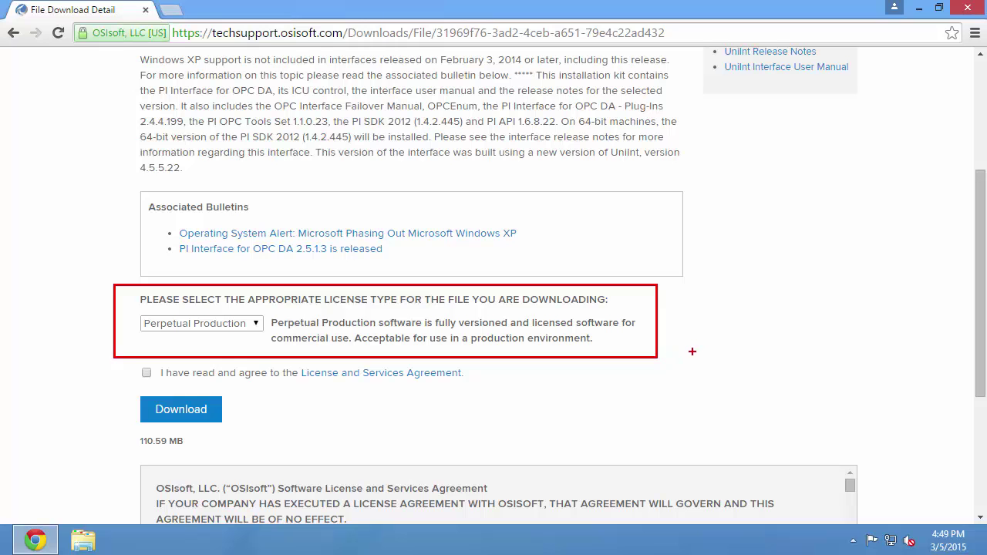
{"action": "key", "text": "Escape"}
{"action": "scroll", "coordinate": [836, 310], "scroll_direction": "down", "scroll_amount": 2}
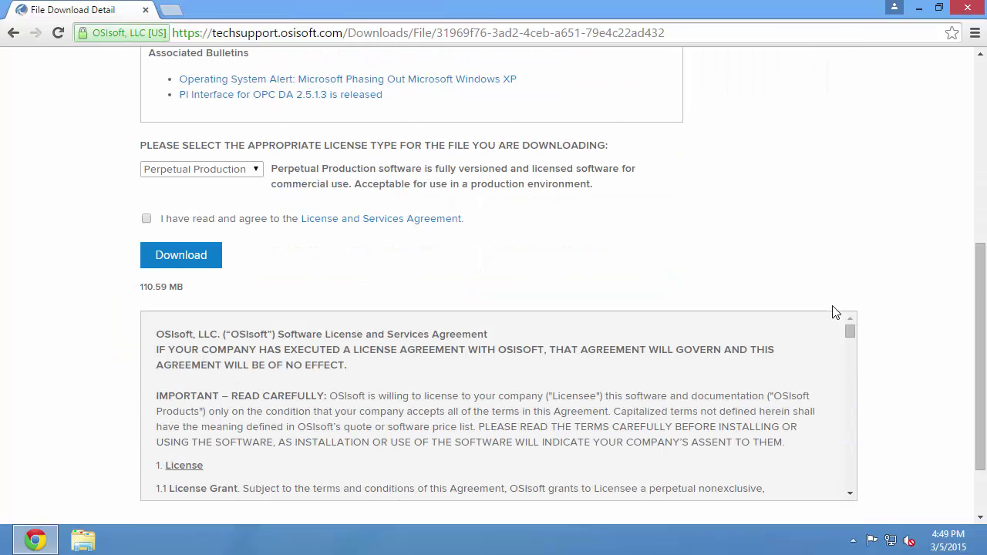
{"action": "scroll", "coordinate": [836, 311], "scroll_direction": "down", "scroll_amount": 1}
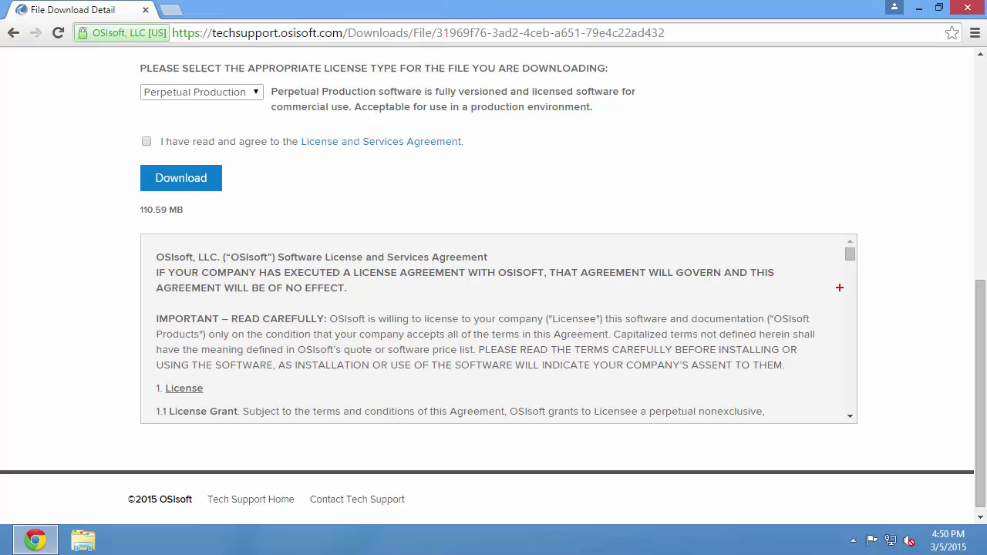
{"action": "mouse_move", "coordinate": [132, 221]}
{"action": "left_mouse_down"}
{"action": "mouse_move", "coordinate": [281, 272]}
{"action": "mouse_move", "coordinate": [854, 403]}
{"action": "mouse_move", "coordinate": [871, 431]}
{"action": "left_mouse_up"}
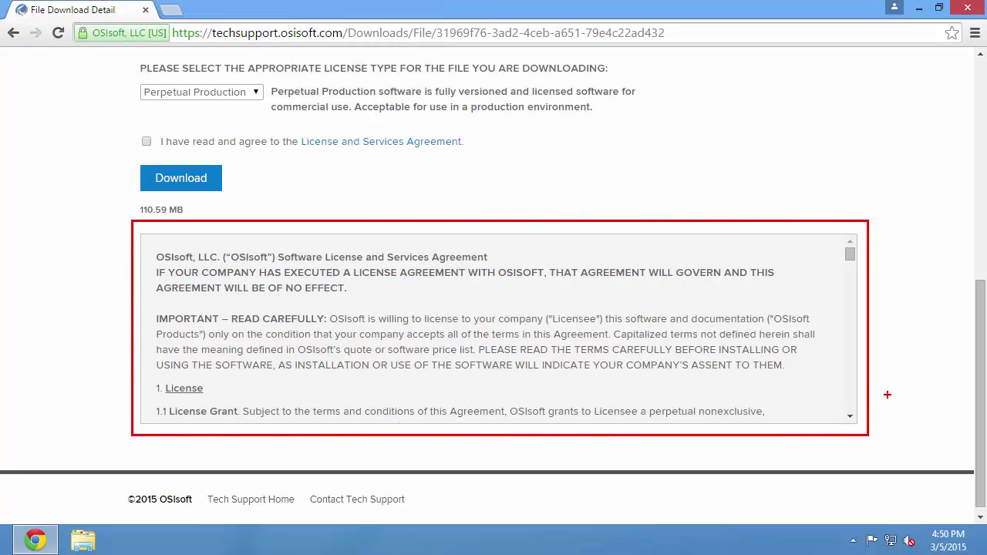
{"action": "key", "text": "Escape"}
{"action": "left_click", "coordinate": [147, 142]}
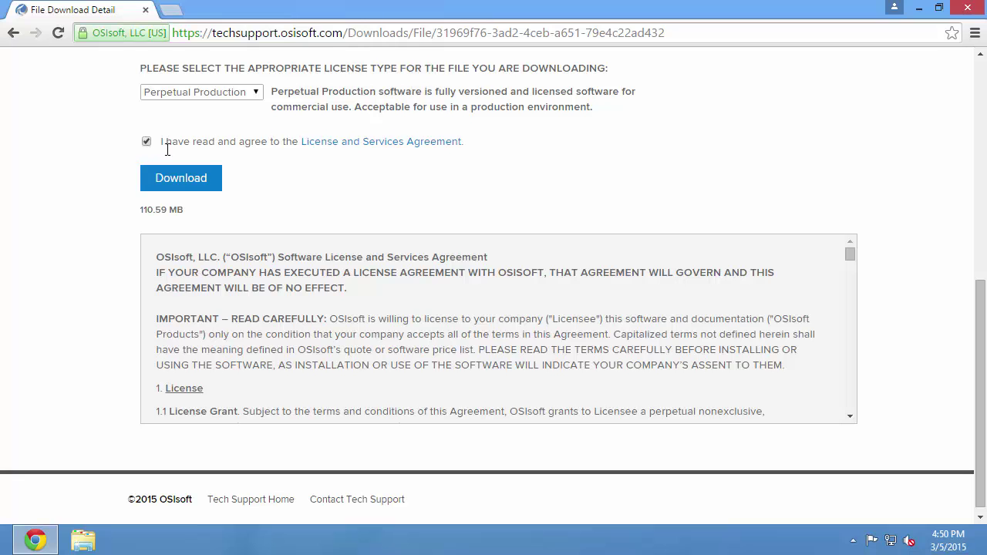
{"action": "left_click", "coordinate": [177, 186]}
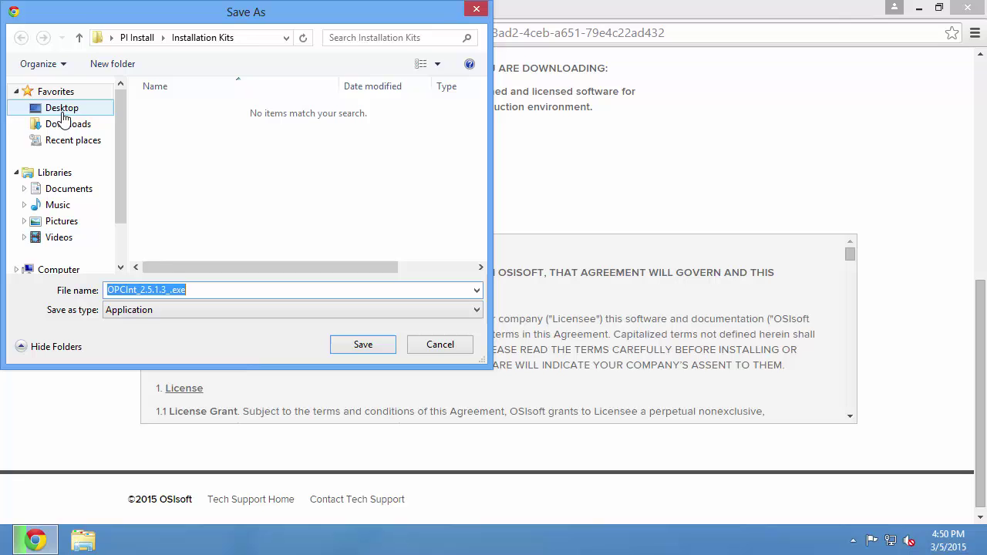
Save OPCInt_2.5.1.3_.exe into Desktop\PI Install\Installation Kits.
{"action": "left_click", "coordinate": [61, 109]}
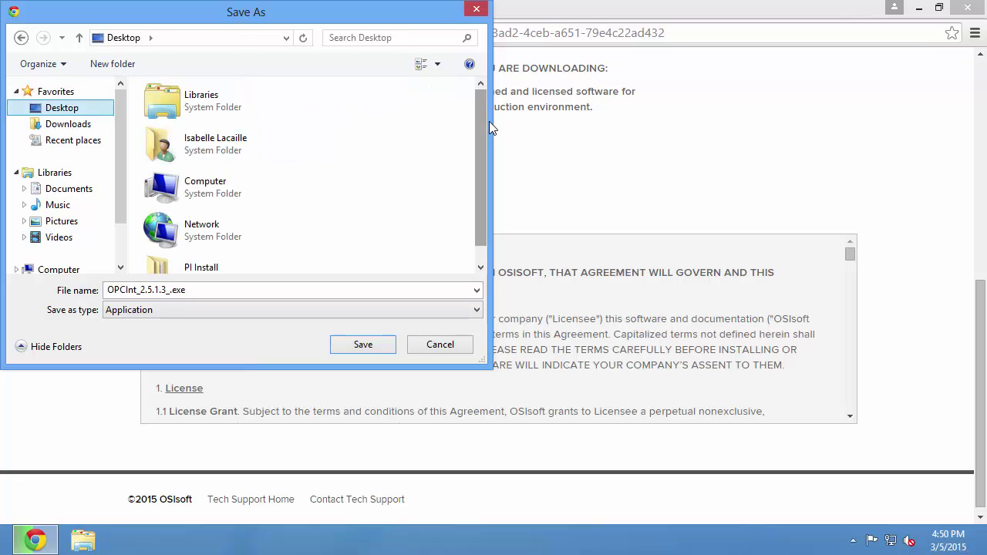
{"action": "scroll", "coordinate": [483, 165], "scroll_direction": "down", "scroll_amount": 1}
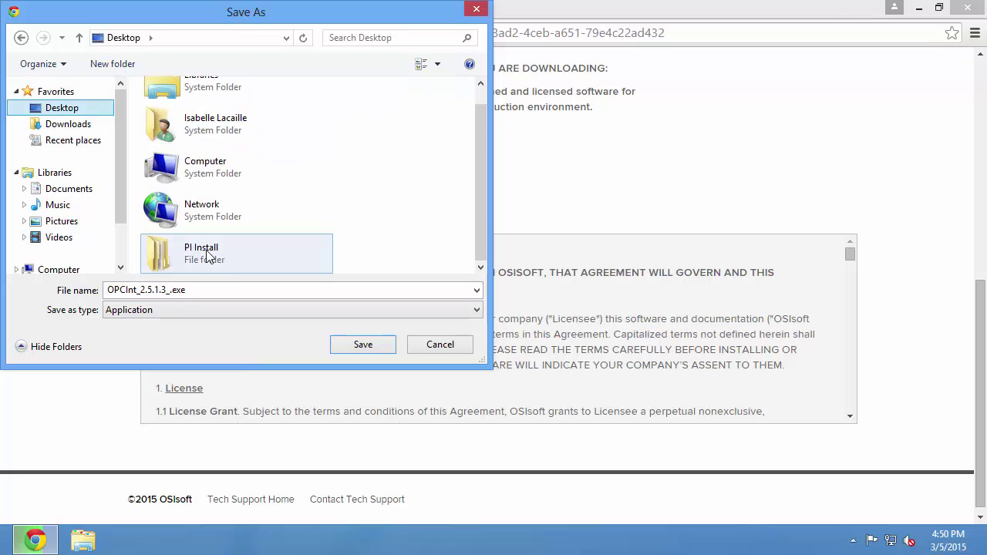
{"action": "double_click", "coordinate": [208, 263]}
{"action": "double_click", "coordinate": [189, 126]}
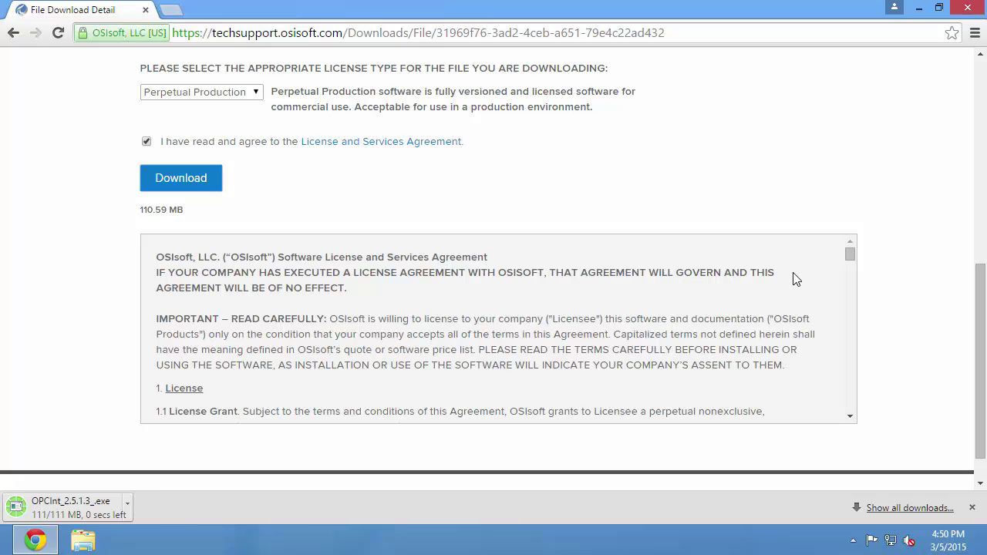
{"action": "left_click_drag", "start_coordinate": [980, 335], "coordinate": [981, 131]}
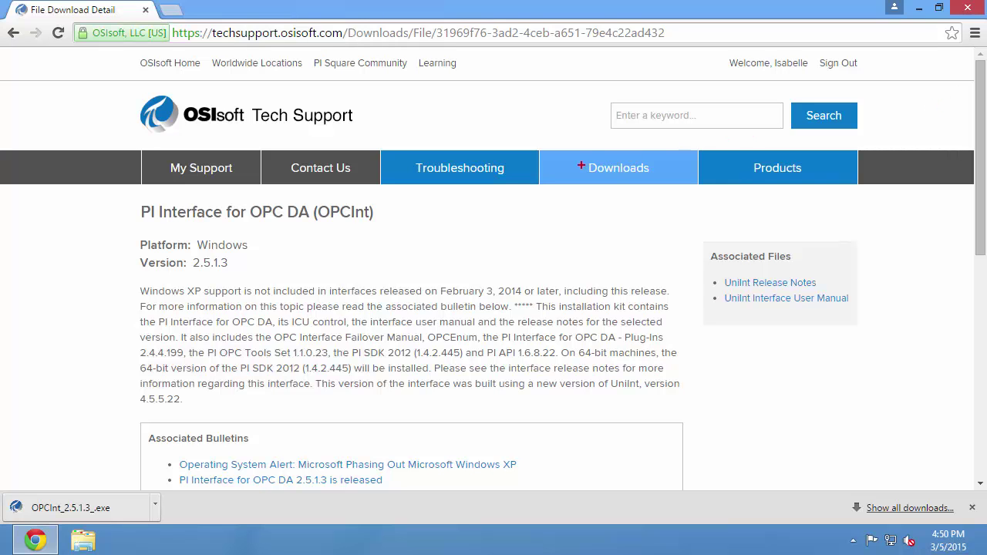
From All Downloads, go to PI ICU and open the ICU 1.4.16.79 install kit details.
{"action": "left_click", "coordinate": [567, 156]}
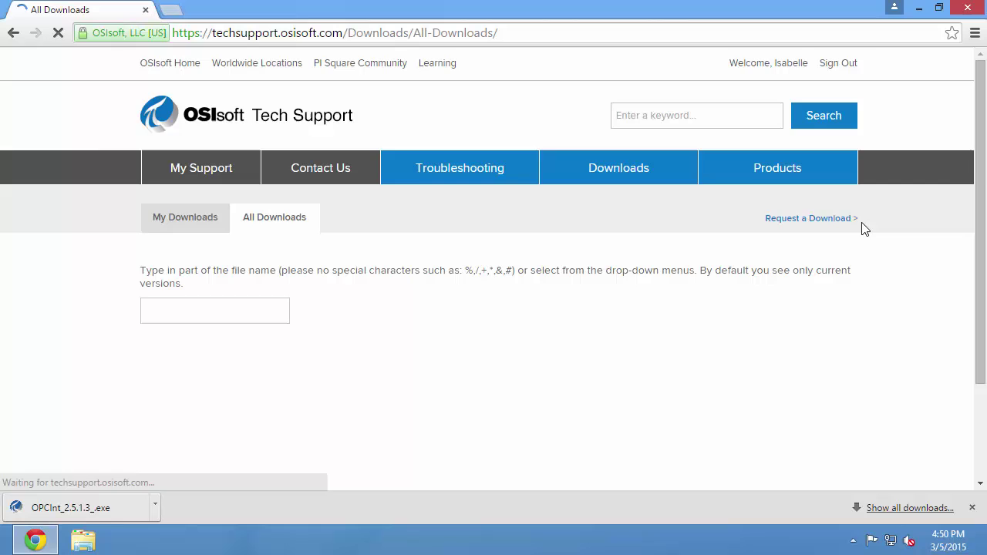
{"action": "left_click_drag", "start_coordinate": [978, 229], "coordinate": [978, 336]}
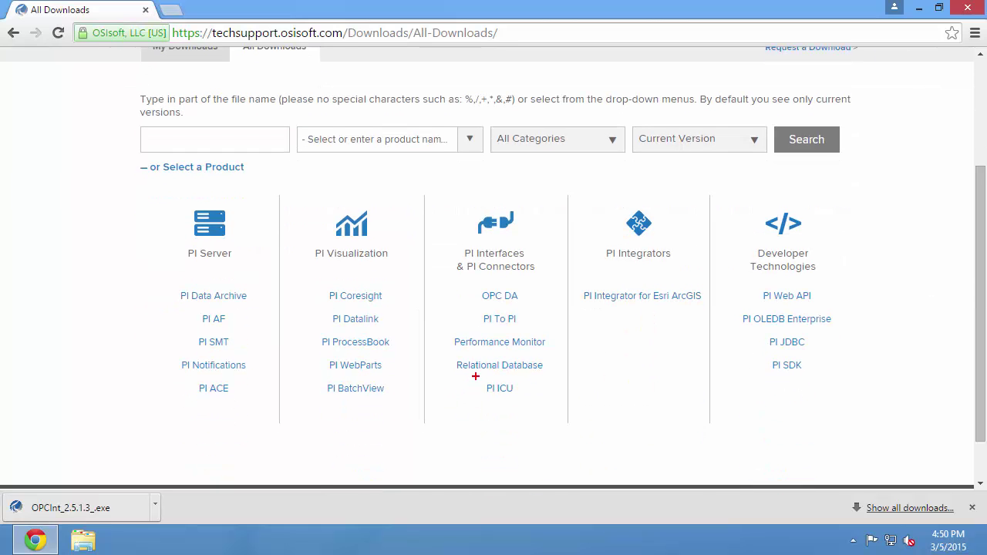
{"action": "left_click_drag", "start_coordinate": [475, 376], "coordinate": [522, 399]}
{"action": "left_click", "coordinate": [500, 388]}
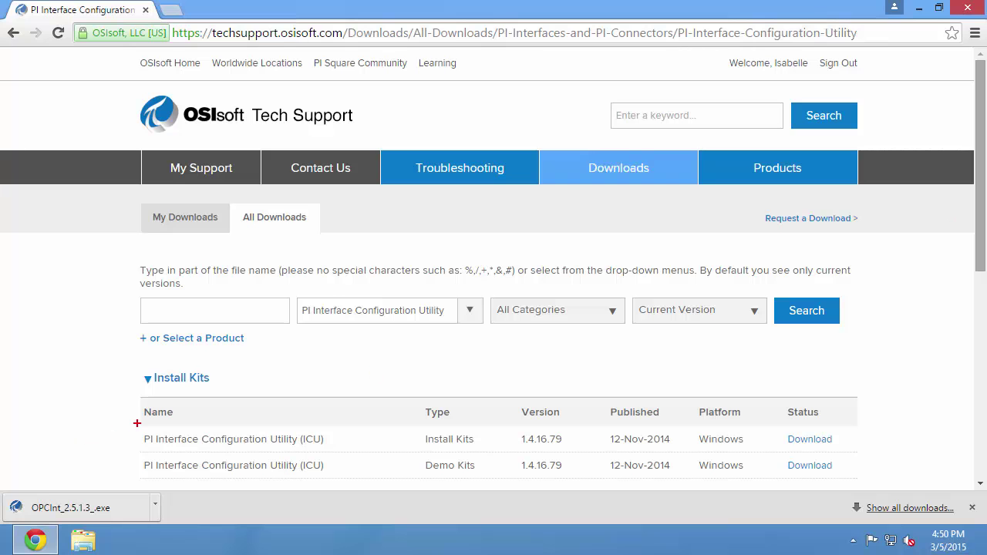
{"action": "mouse_move", "coordinate": [137, 424]}
{"action": "left_mouse_down"}
{"action": "mouse_move", "coordinate": [361, 448]}
{"action": "mouse_move", "coordinate": [881, 458]}
{"action": "mouse_move", "coordinate": [860, 455]}
{"action": "left_mouse_up"}
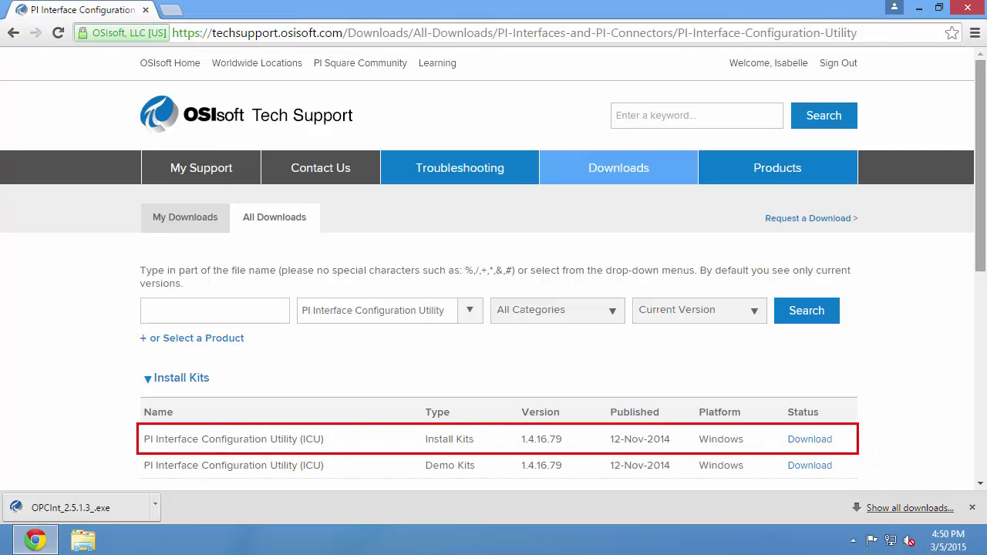
{"action": "left_click", "coordinate": [822, 439]}
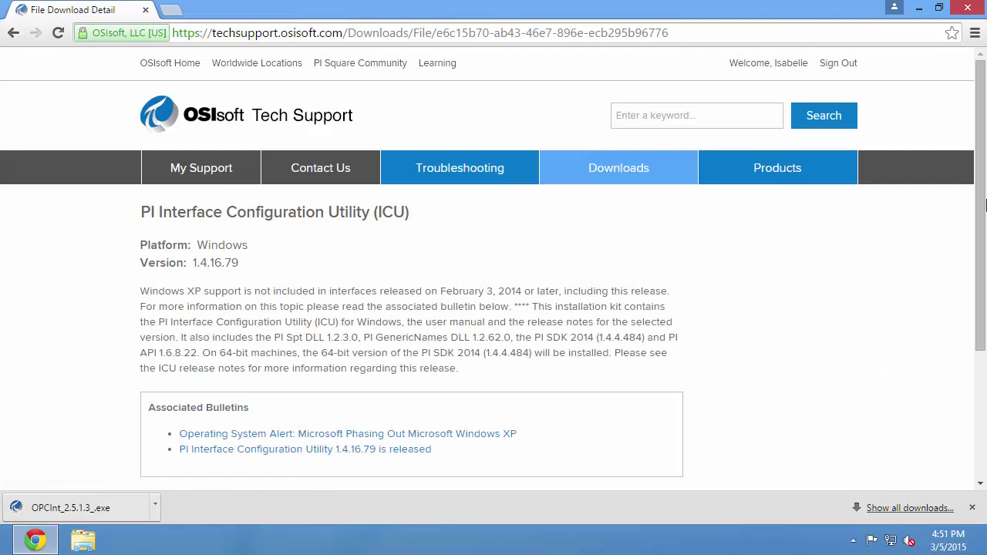
Download PIICU_1.4.16.79_.exe under a Perpetual Production licence, then close Chrome.
{"action": "left_click_drag", "start_coordinate": [979, 249], "coordinate": [979, 377]}
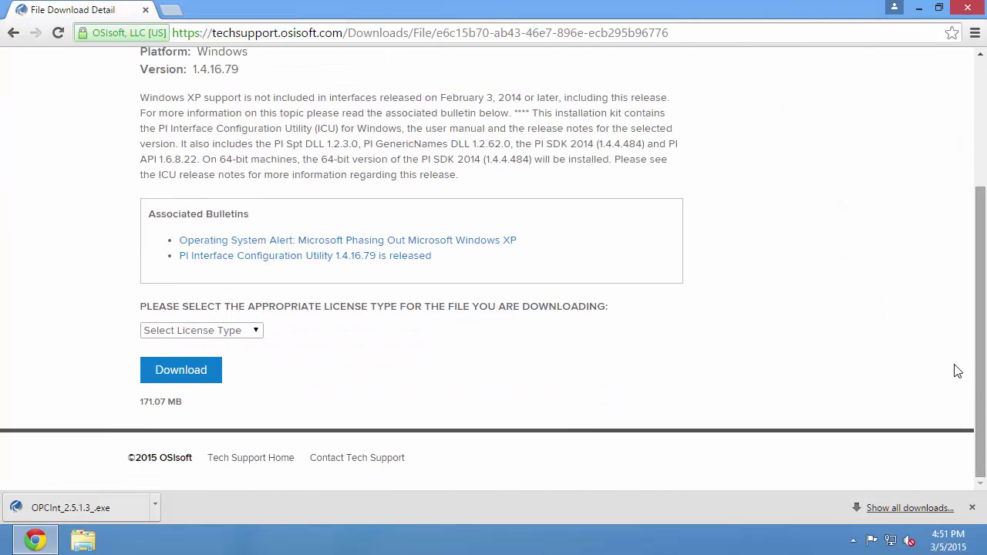
{"action": "left_click", "coordinate": [254, 330]}
{"action": "left_click", "coordinate": [247, 360]}
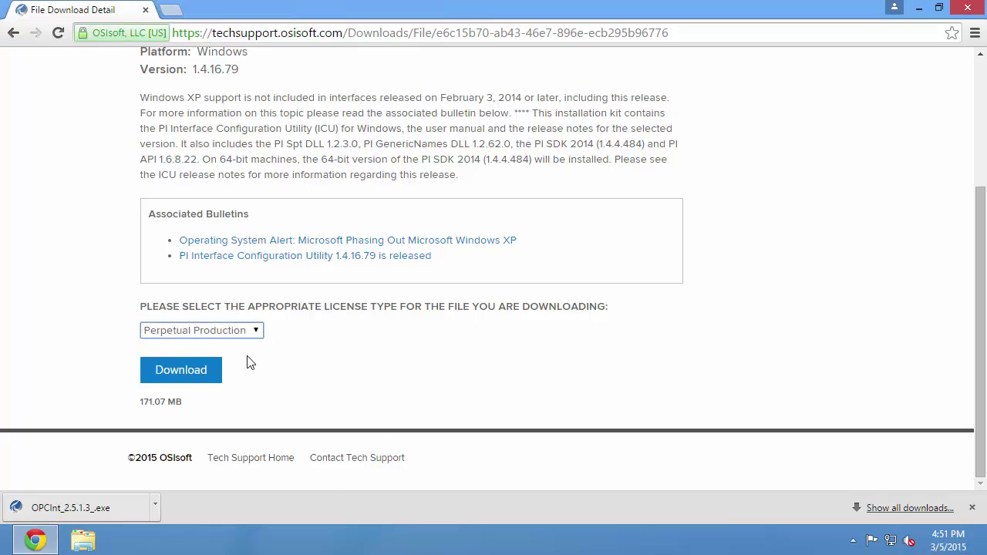
{"action": "left_click_drag", "start_coordinate": [978, 198], "coordinate": [960, 364]}
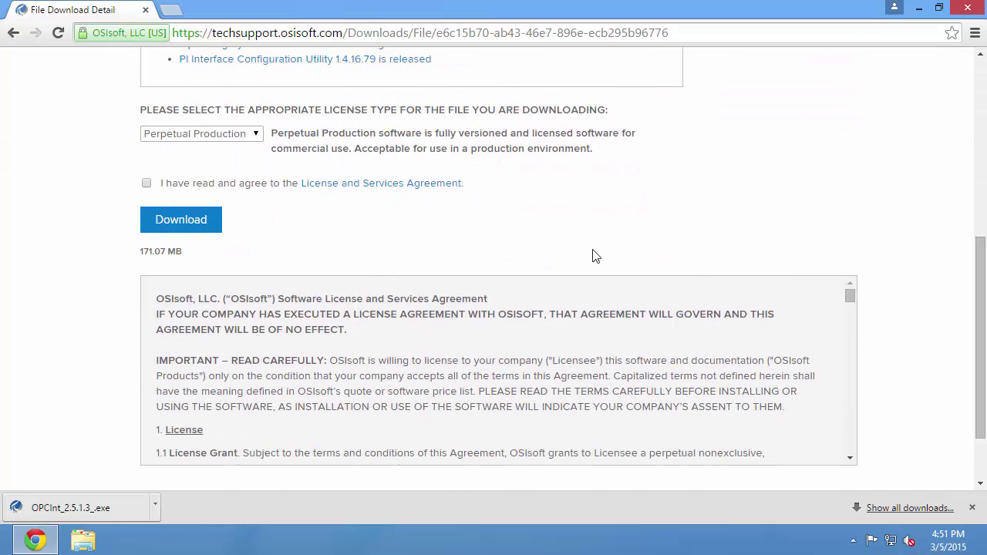
{"action": "left_click", "coordinate": [147, 190]}
{"action": "left_click", "coordinate": [185, 229]}
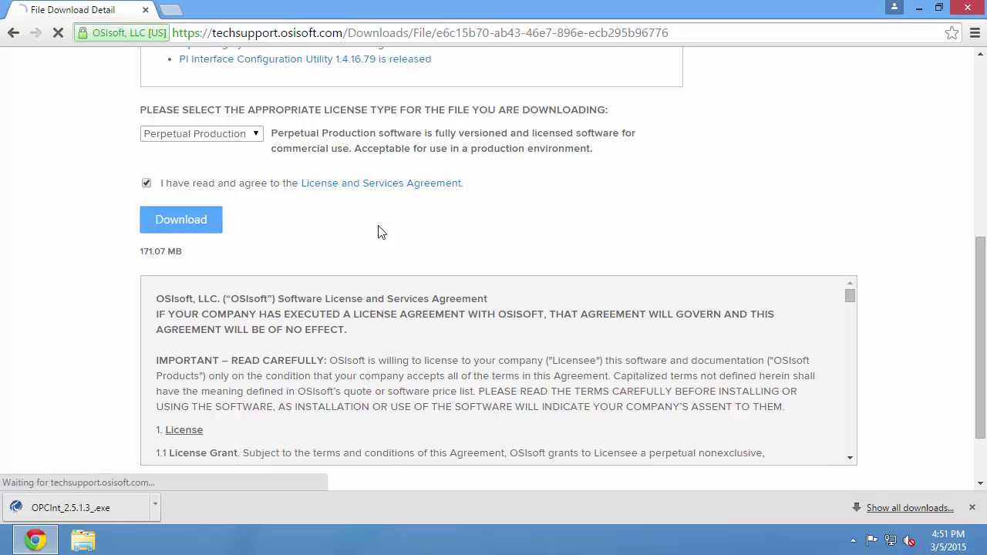
{"action": "left_click", "coordinate": [337, 345]}
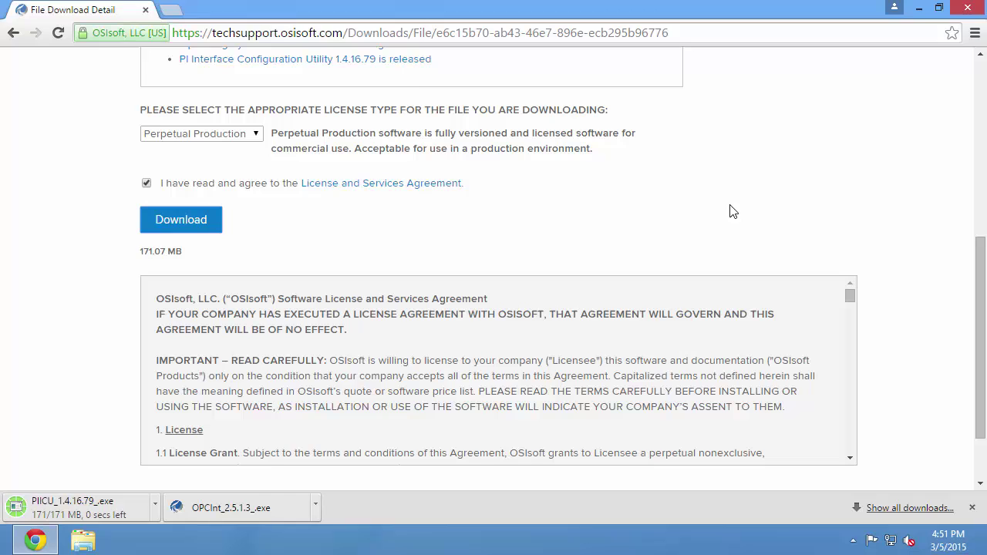
{"action": "left_click", "coordinate": [970, 11]}
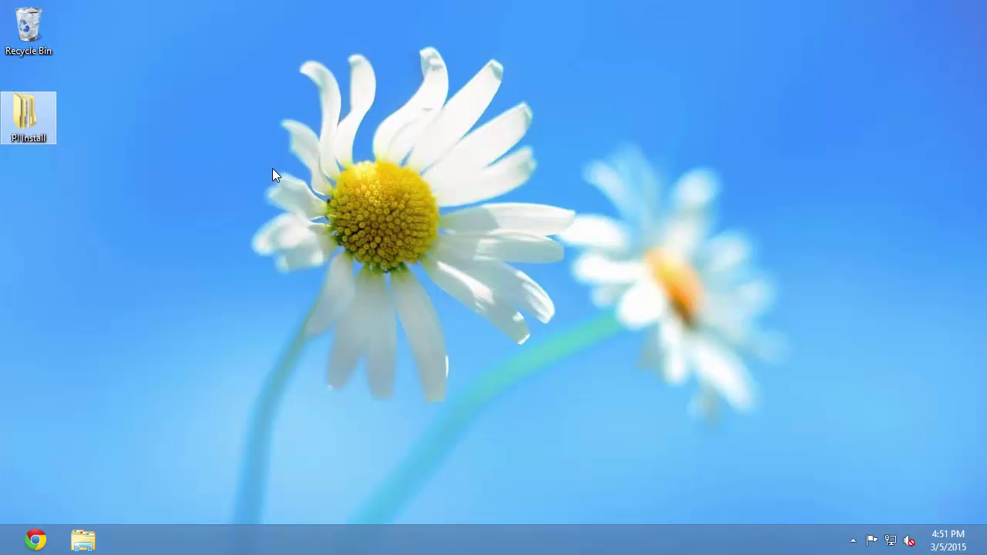
Open PI Install\Installation Kits, showing OPCInt_2.5.1.3_.exe and PIICU_1.4.16.79_.exe.
{"action": "double_click", "coordinate": [28, 128]}
{"action": "double_click", "coordinate": [233, 146]}
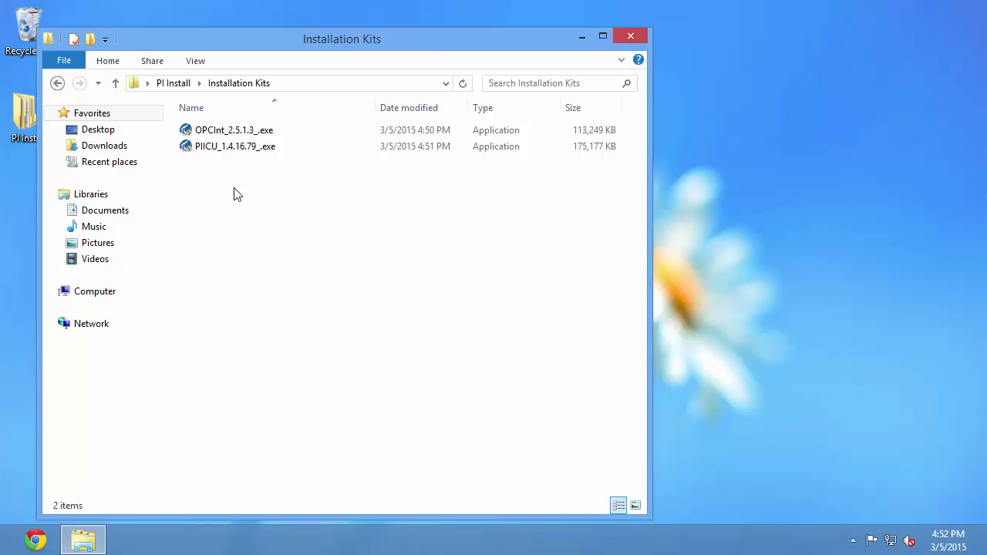
Run PIICU_1.4.16.79_.exe as administrator and approve the UAC prompt.
{"action": "right_click", "coordinate": [229, 152]}
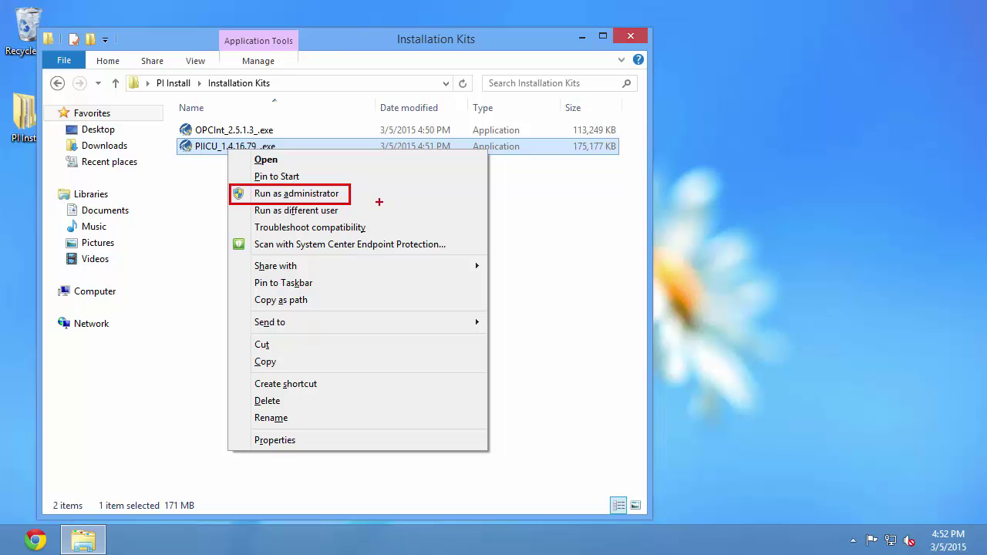
{"action": "left_click", "coordinate": [282, 195]}
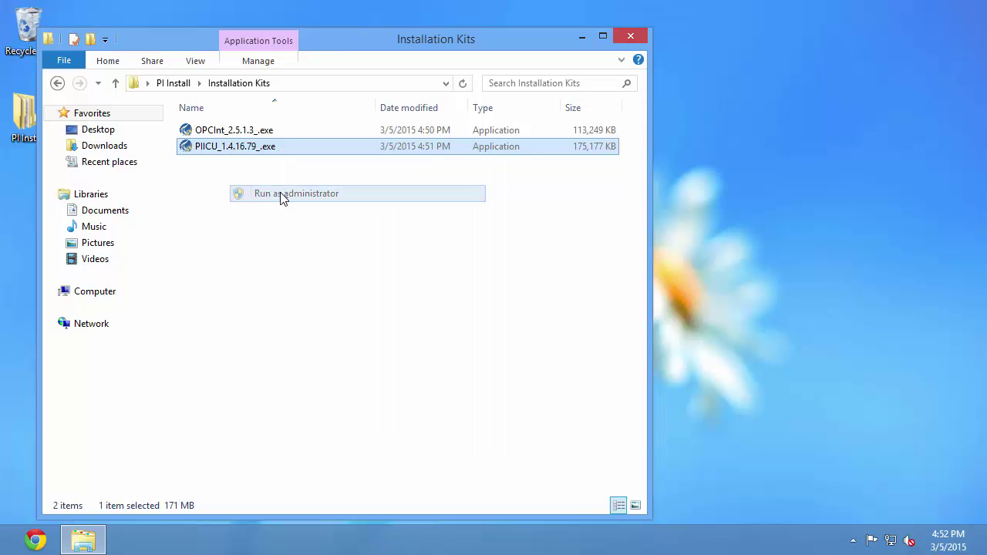
{"action": "left_click", "coordinate": [551, 310]}
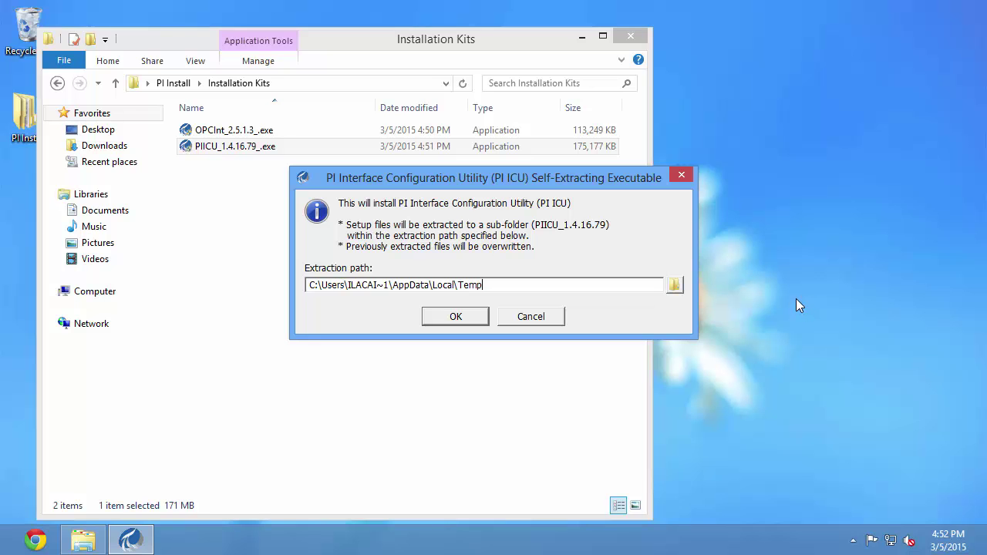
Extract the PI ICU setup files into the PI Install\Extracted kits folder.
{"action": "left_click", "coordinate": [676, 286]}
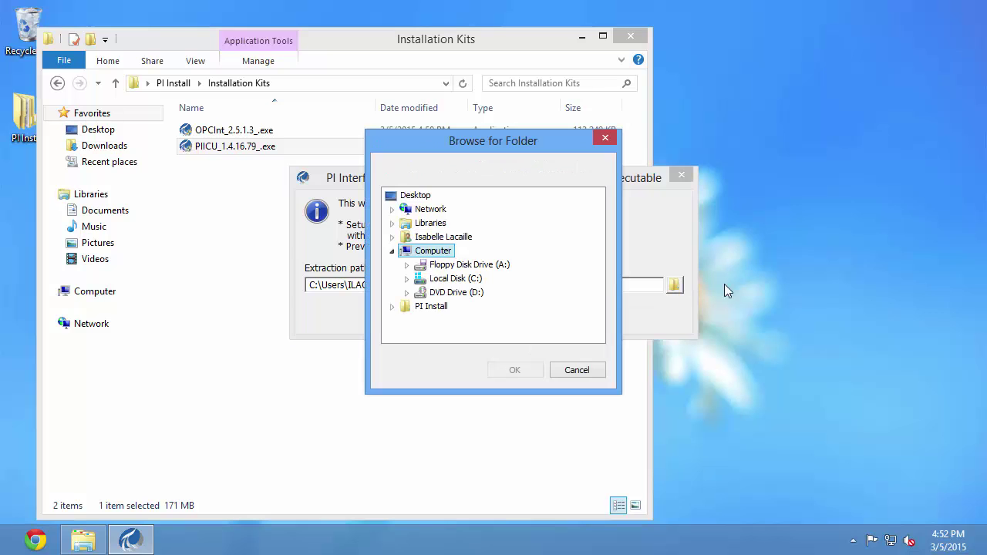
{"action": "left_click", "coordinate": [391, 308]}
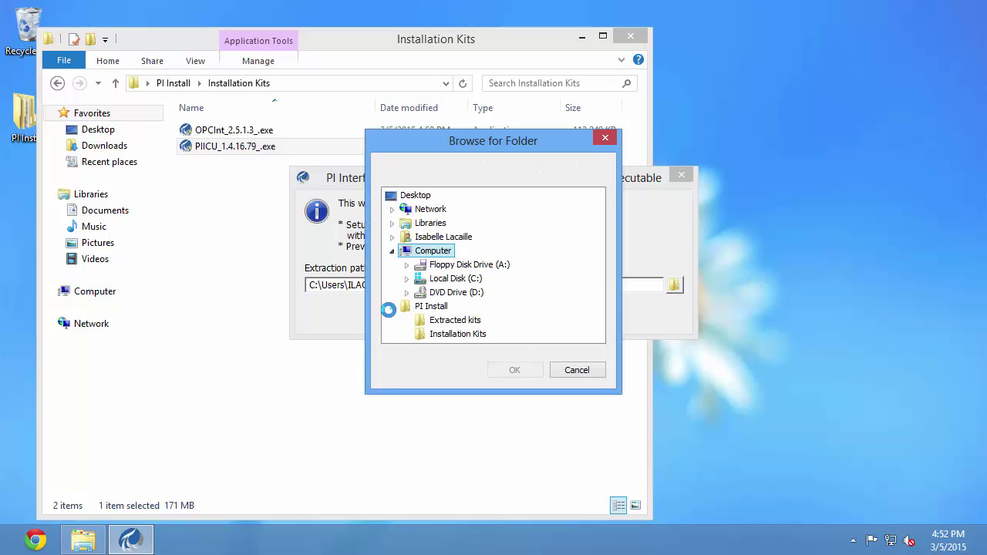
{"action": "left_click", "coordinate": [463, 320]}
{"action": "left_click", "coordinate": [514, 370]}
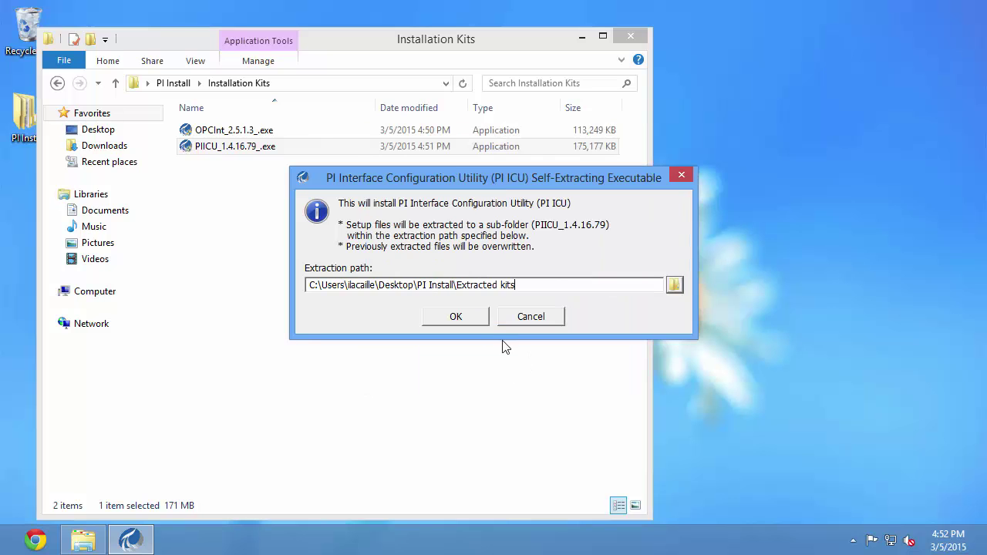
{"action": "left_click", "coordinate": [466, 319]}
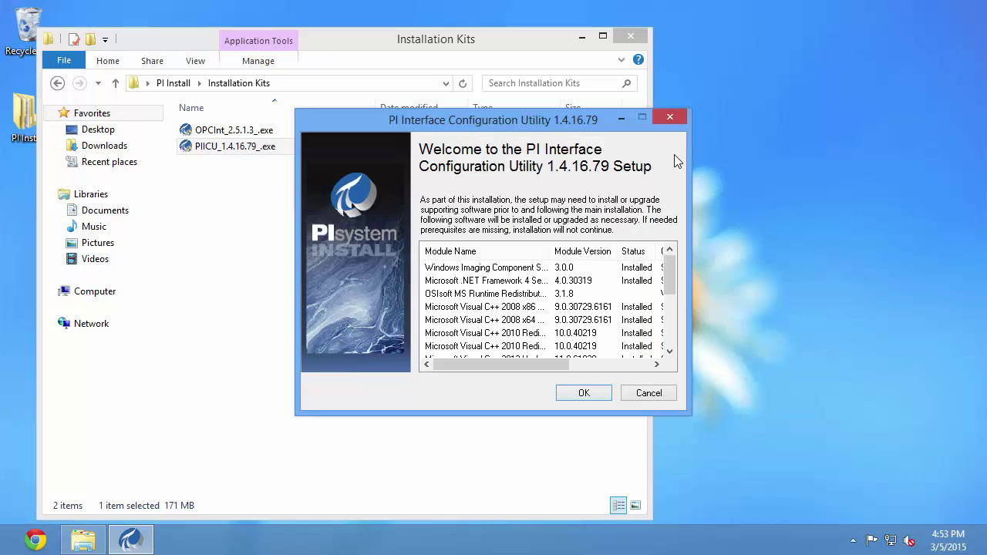
Highlight the two PI Software Development Kit modules and PI Buffer Subsystem x64 in the module list.
{"action": "left_click_drag", "start_coordinate": [673, 267], "coordinate": [675, 329]}
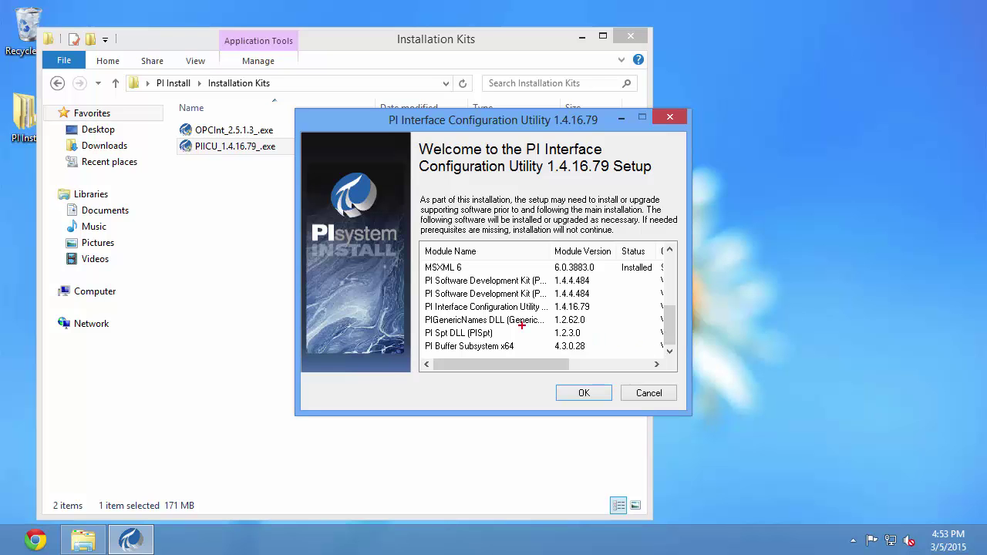
{"action": "mouse_move", "coordinate": [423, 272]}
{"action": "left_mouse_down"}
{"action": "mouse_move", "coordinate": [549, 290]}
{"action": "mouse_move", "coordinate": [550, 300]}
{"action": "left_mouse_up"}
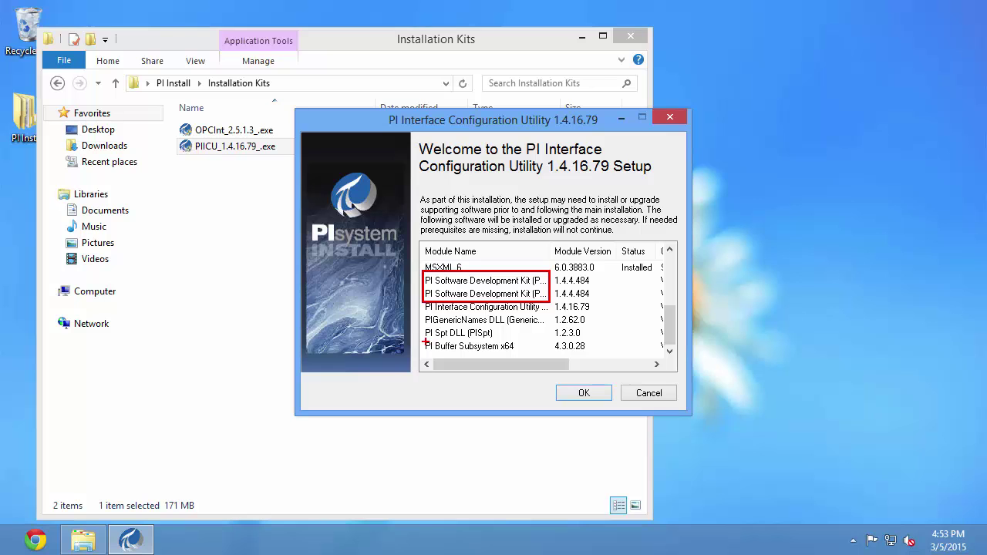
{"action": "left_click_drag", "start_coordinate": [422, 338], "coordinate": [525, 356]}
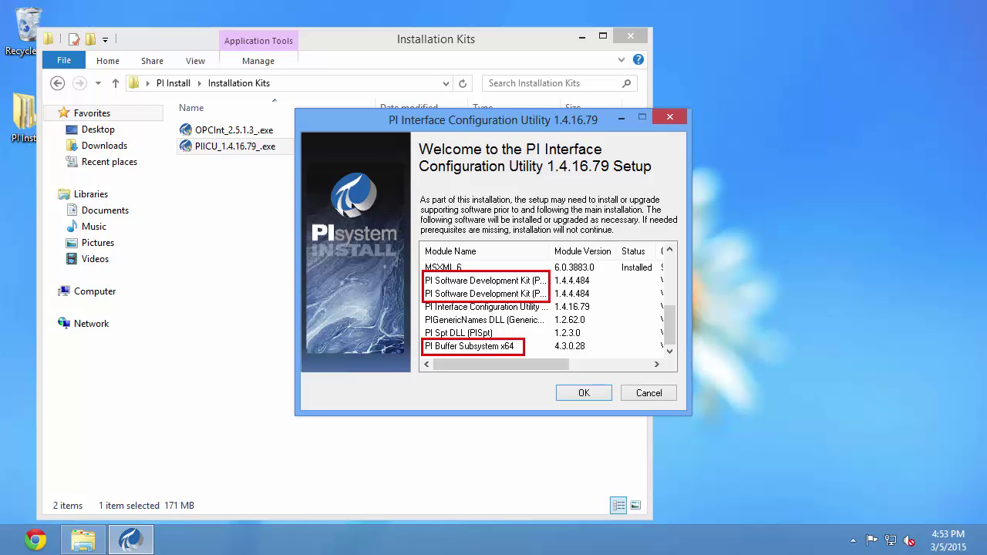
{"action": "key", "text": "Escape"}
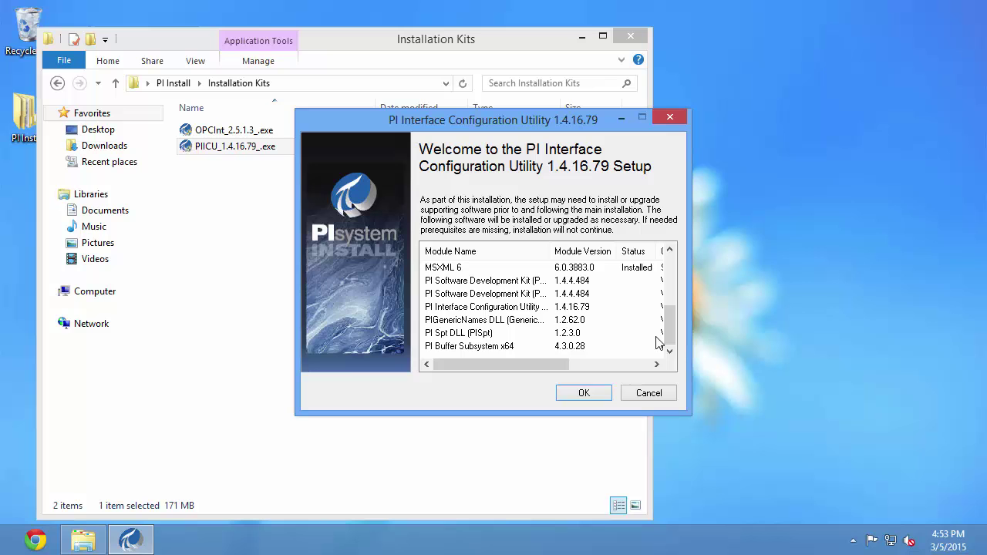
Highlight the already Installed .NET Framework 4 module, then accept the list to start setup.
{"action": "left_click_drag", "start_coordinate": [671, 336], "coordinate": [665, 301]}
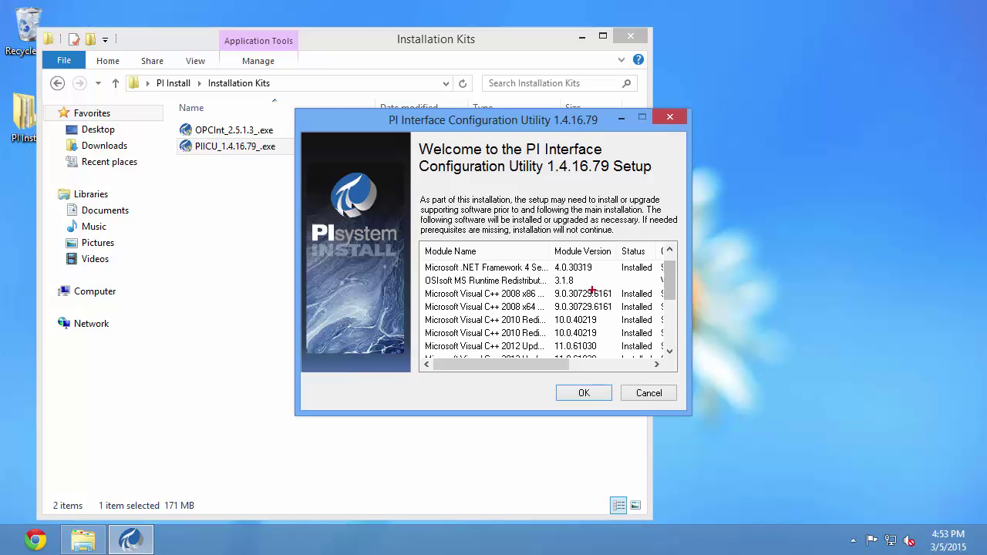
{"action": "key", "text": "ctrl+2"}
{"action": "left_click_drag", "start_coordinate": [421, 257], "coordinate": [545, 276]}
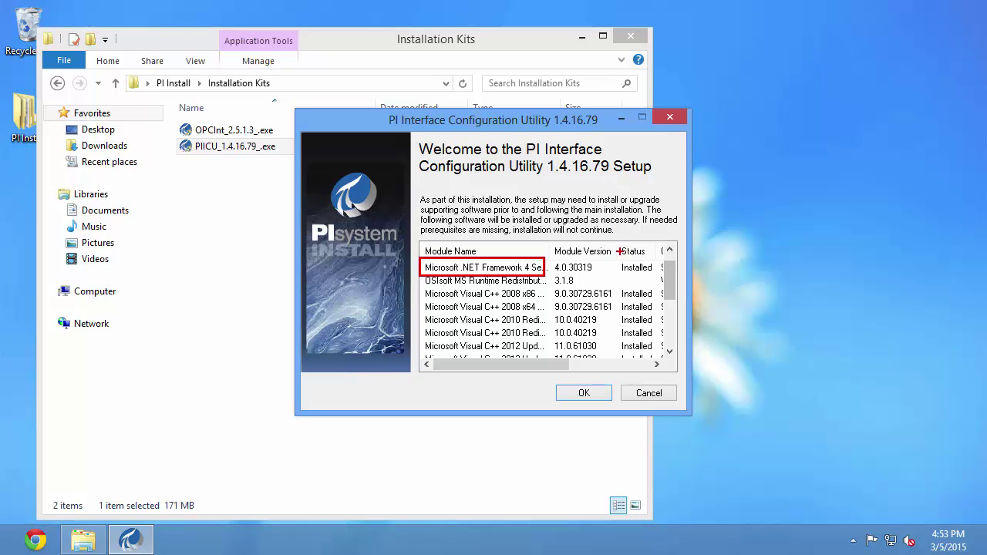
{"action": "left_click_drag", "start_coordinate": [615, 257], "coordinate": [656, 276]}
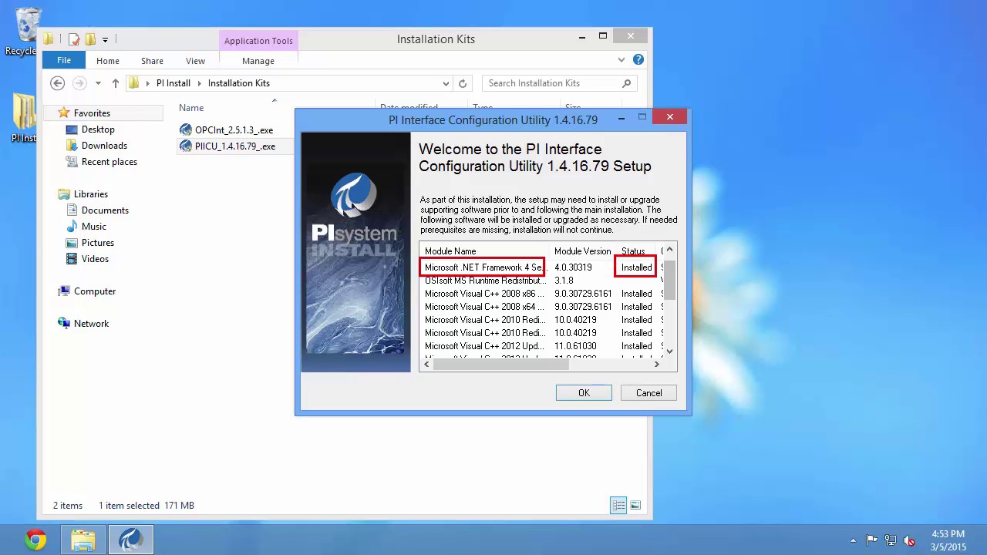
{"action": "right_click", "coordinate": [659, 265]}
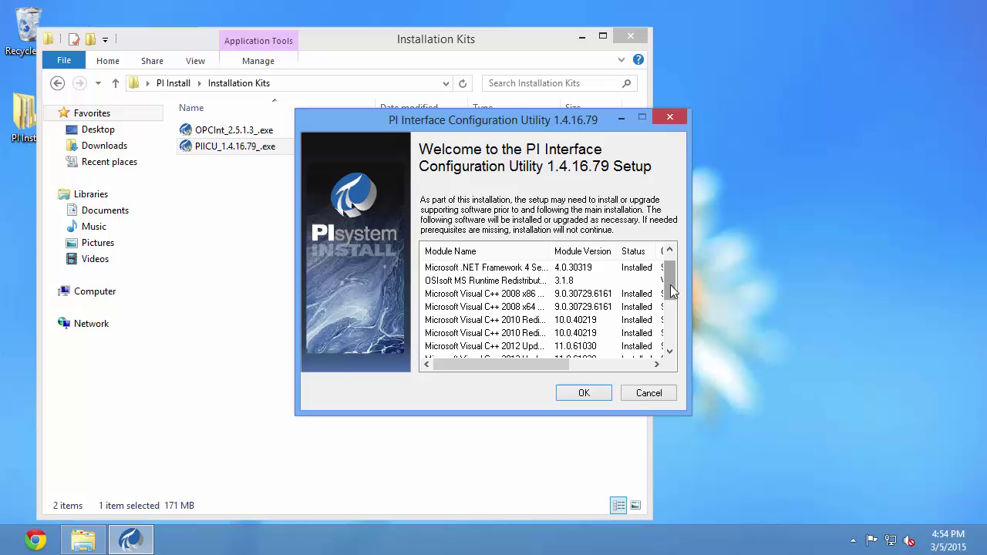
{"action": "left_click_drag", "start_coordinate": [671, 291], "coordinate": [671, 342]}
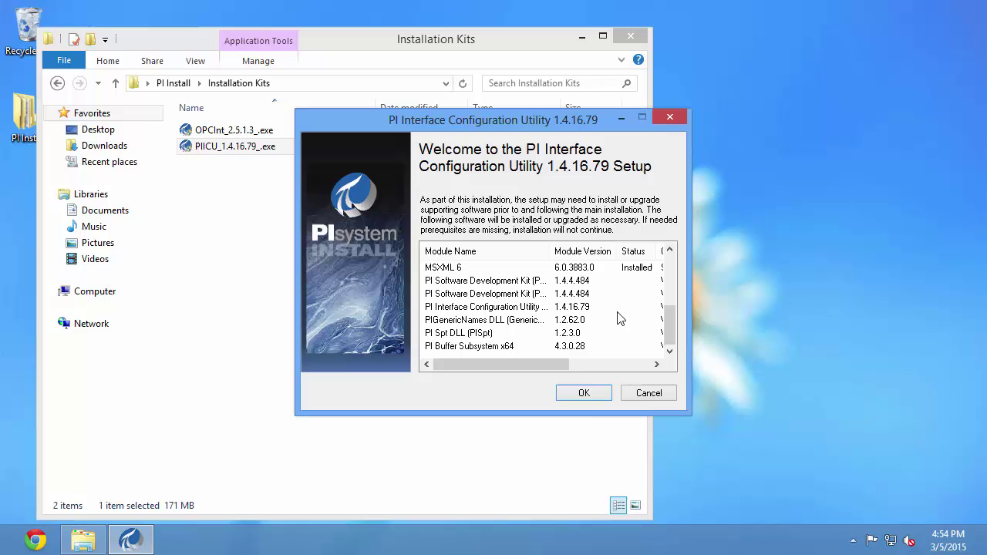
{"action": "left_click", "coordinate": [584, 394]}
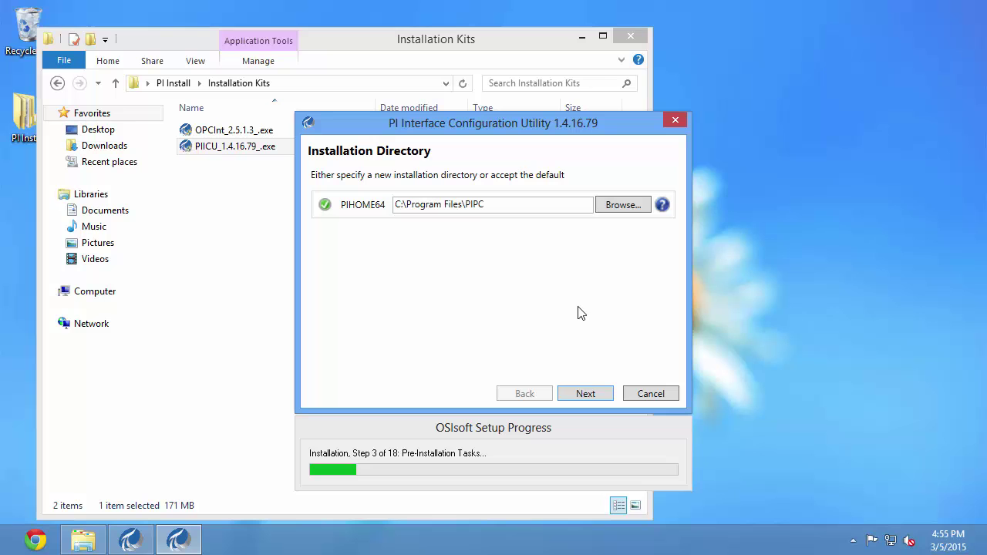
Keep C:\Program Files\PIPC as install directory and enter the PI server name as Default PI Server.
{"action": "left_click", "coordinate": [592, 396]}
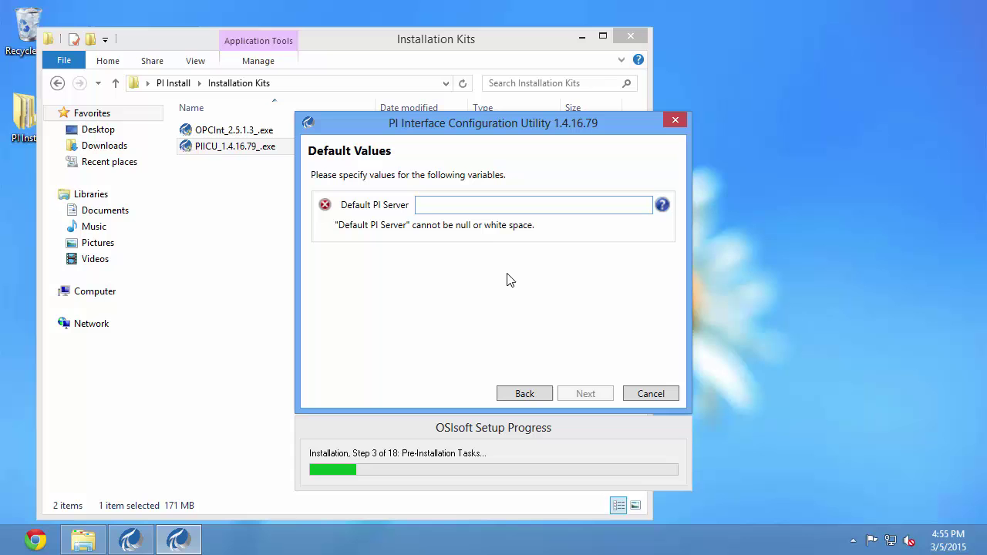
{"action": "type", "text": "ilacaille-"}
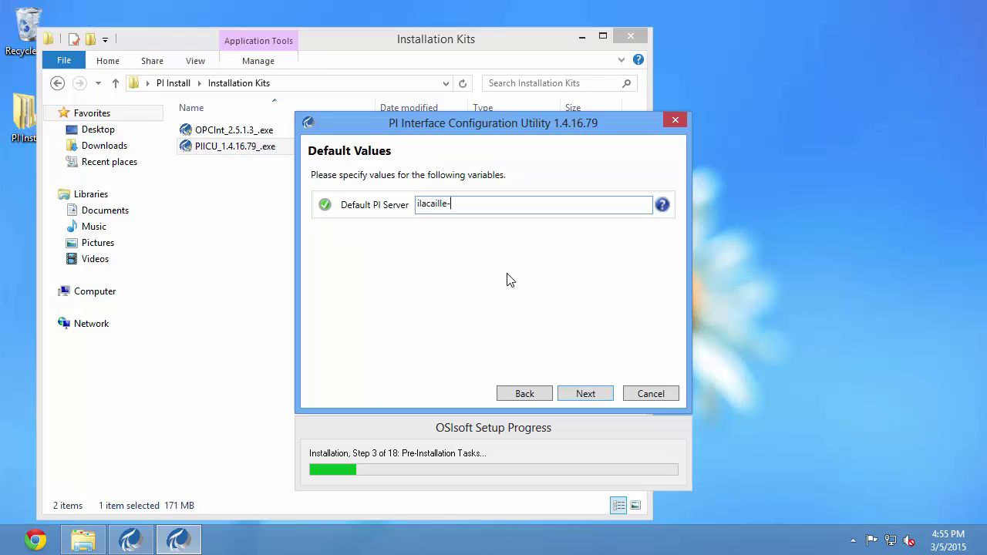
{"action": "type", "text": "PI"}
{"action": "left_click", "coordinate": [586, 394]}
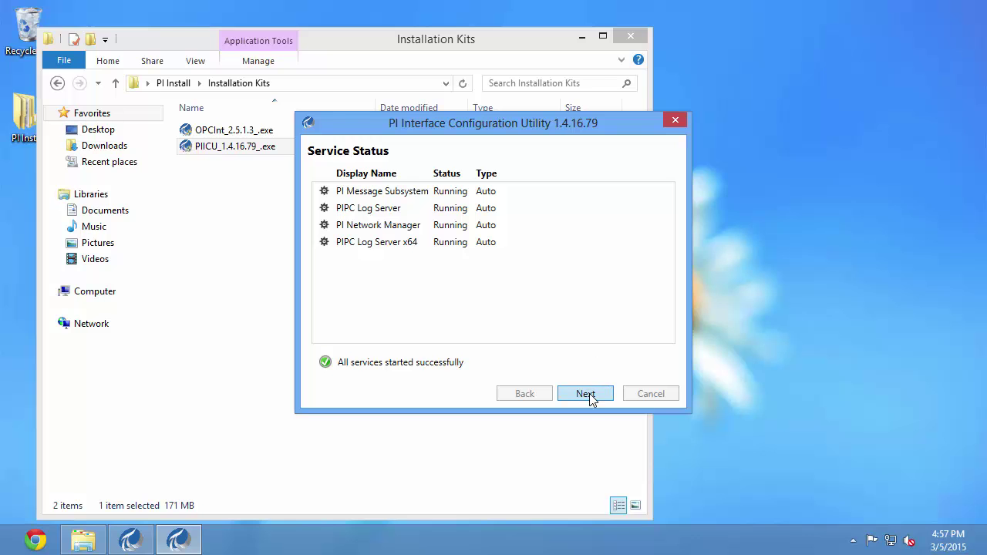
Advance past Service Status, review Installation Complete, and close the PI ICU installer.
{"action": "left_click", "coordinate": [586, 393]}
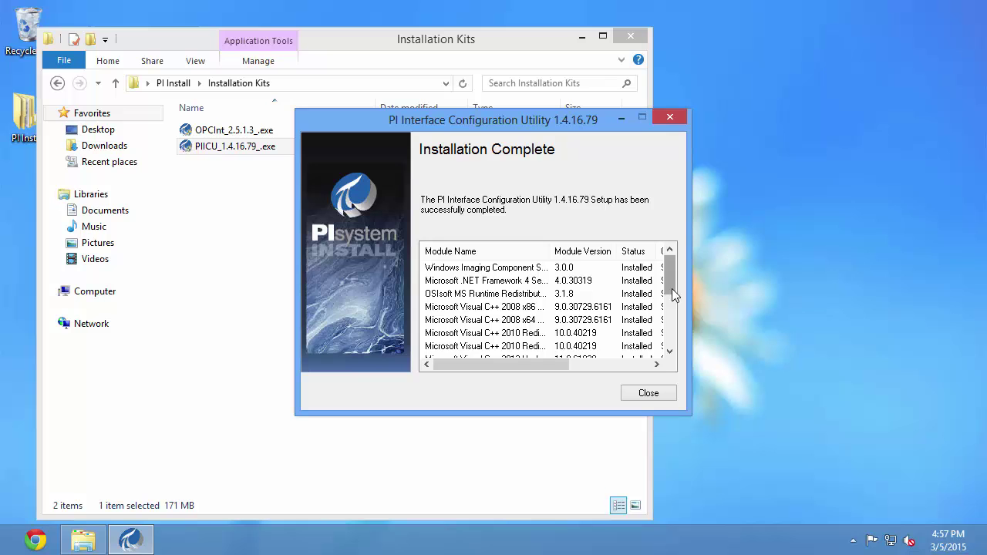
{"action": "mouse_move", "coordinate": [671, 289]}
{"action": "left_mouse_down"}
{"action": "mouse_move", "coordinate": [669, 349]}
{"action": "mouse_move", "coordinate": [672, 270]}
{"action": "left_mouse_up"}
{"action": "left_click", "coordinate": [645, 396]}
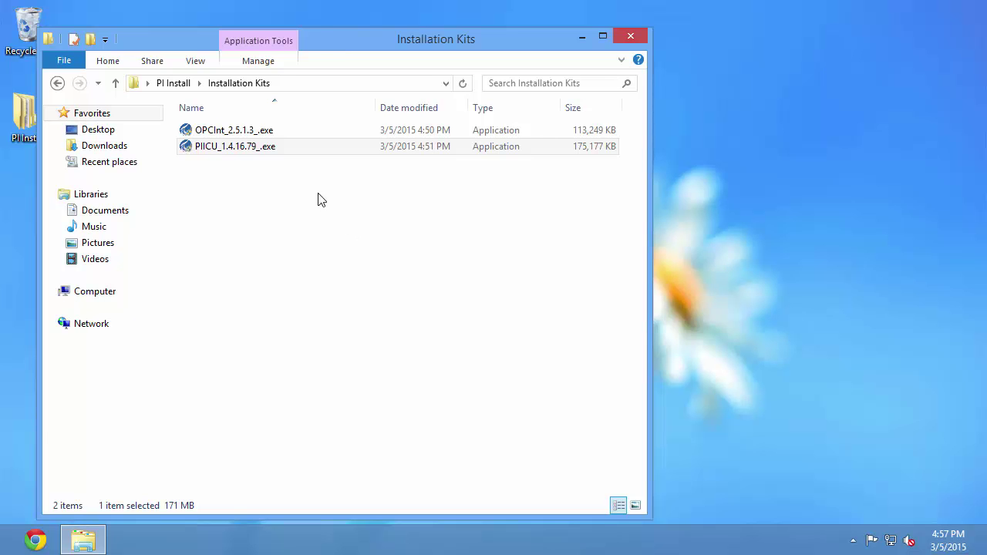
Run OPCInt_2.5.1.3_.exe as administrator and approve the UAC prompt.
{"action": "right_click", "coordinate": [236, 130]}
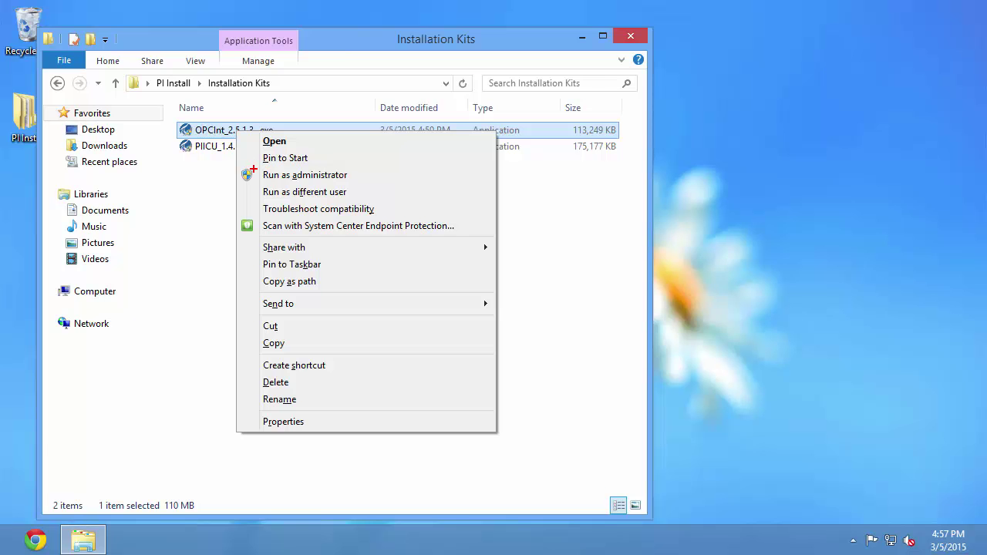
{"action": "left_click", "coordinate": [293, 175]}
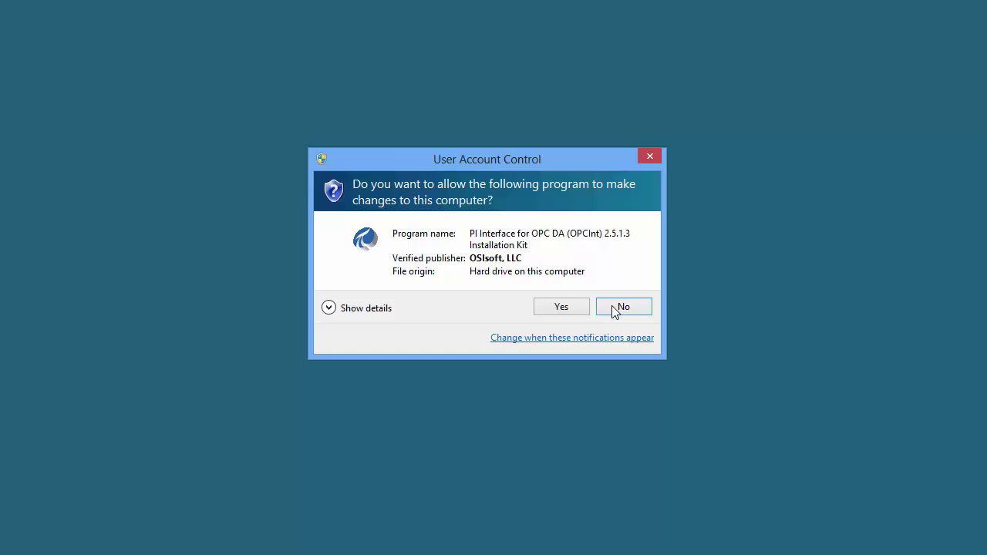
{"action": "left_click", "coordinate": [577, 312]}
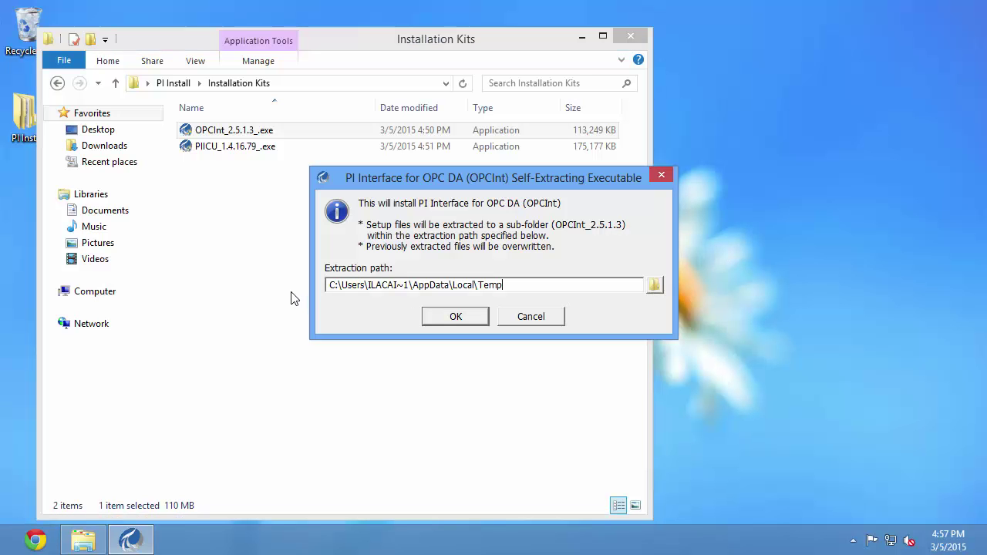
Extract the OPC DA interface setup files into PI Install\Extracted kits.
{"action": "left_click", "coordinate": [655, 286]}
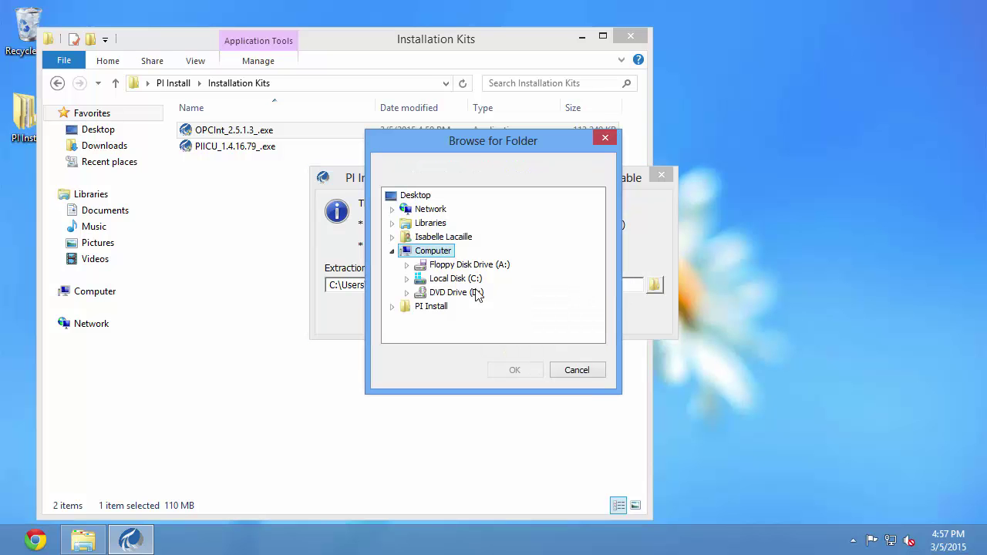
{"action": "left_click", "coordinate": [391, 307]}
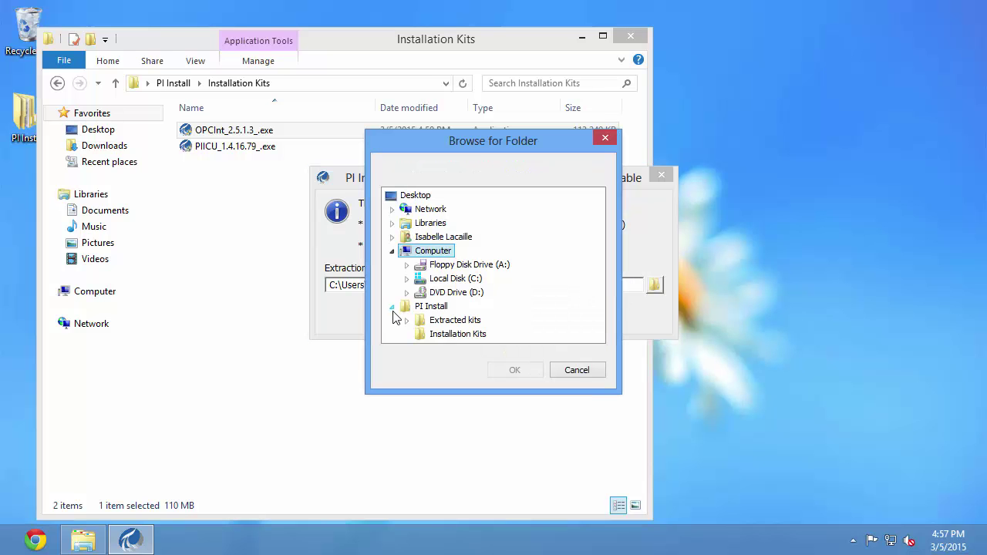
{"action": "left_click", "coordinate": [453, 321]}
{"action": "left_click", "coordinate": [513, 370]}
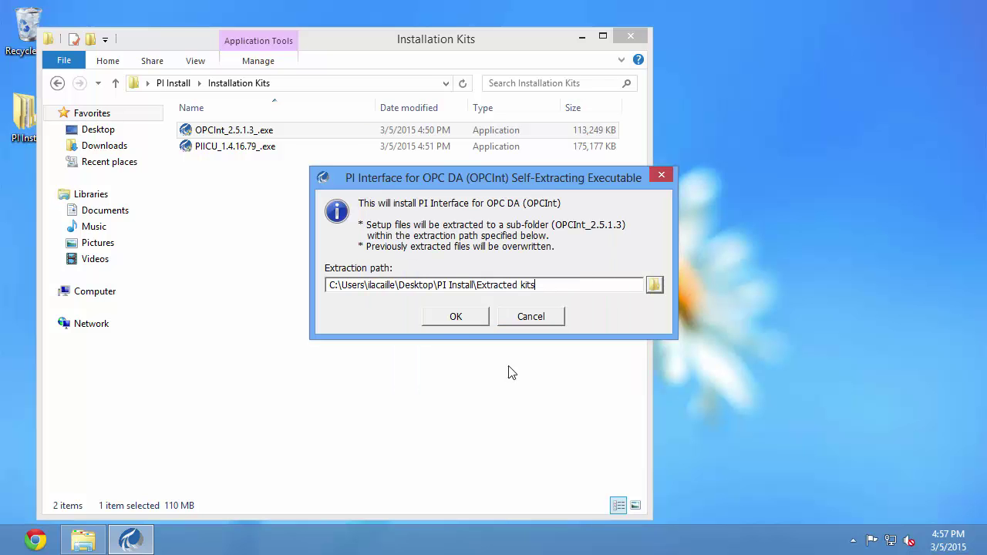
{"action": "left_click", "coordinate": [455, 323]}
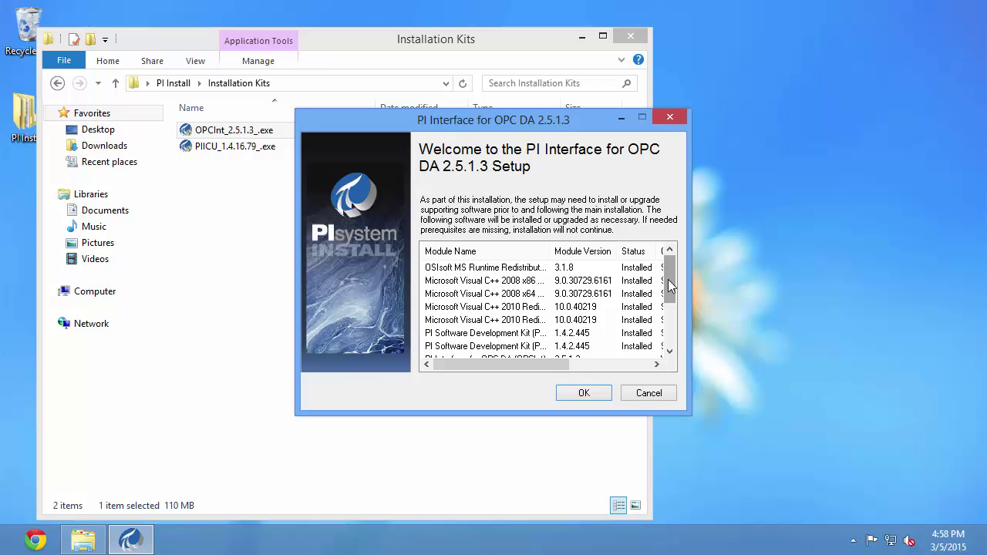
Review the four PI Interface and OPC Tools module rows, then accept the list.
{"action": "left_click_drag", "start_coordinate": [668, 275], "coordinate": [679, 326]}
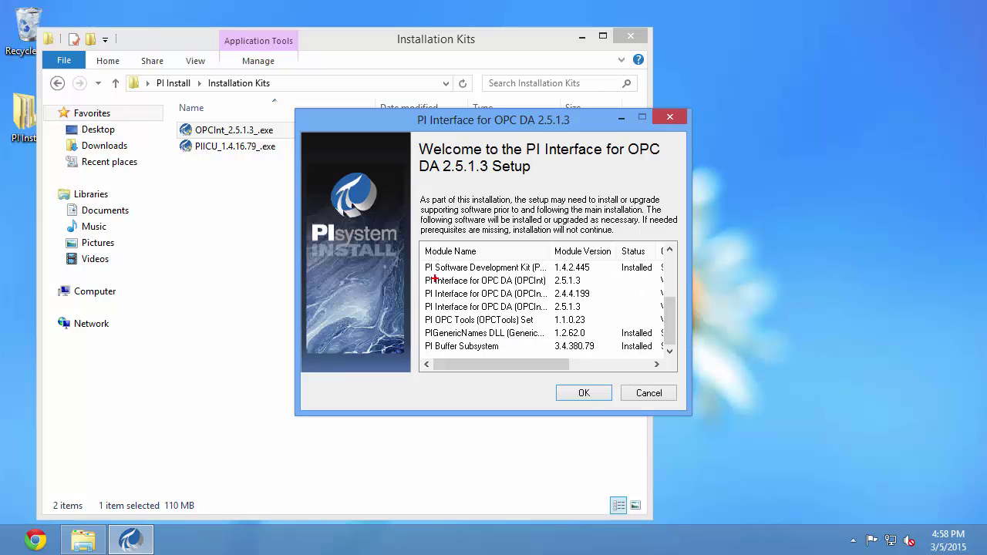
{"action": "left_click_drag", "start_coordinate": [419, 273], "coordinate": [608, 327]}
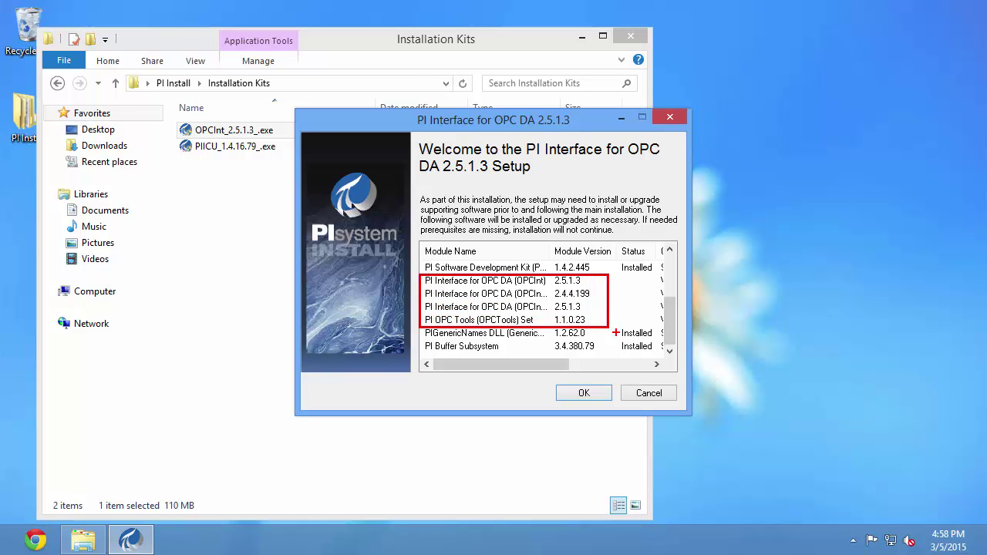
{"action": "left_click", "coordinate": [608, 394]}
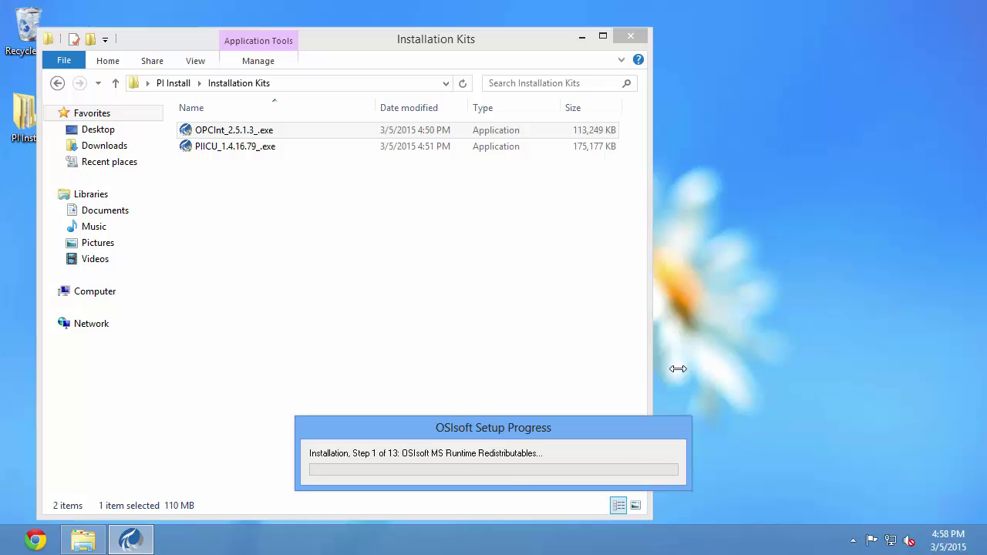
Install OPCInt into the default PIPC Interfaces folder with the user's full name and organization.
{"action": "left_click", "coordinate": [559, 391]}
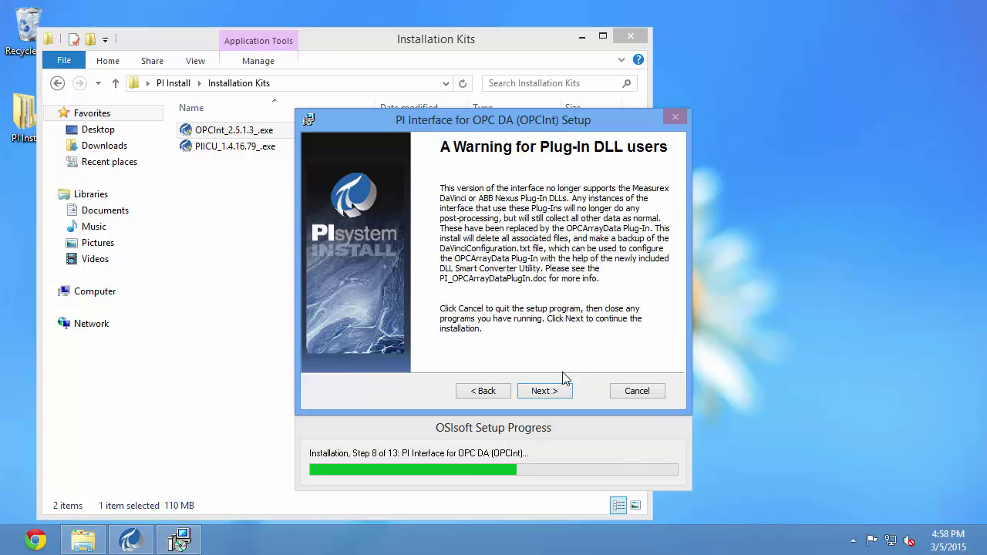
{"action": "left_click", "coordinate": [551, 392]}
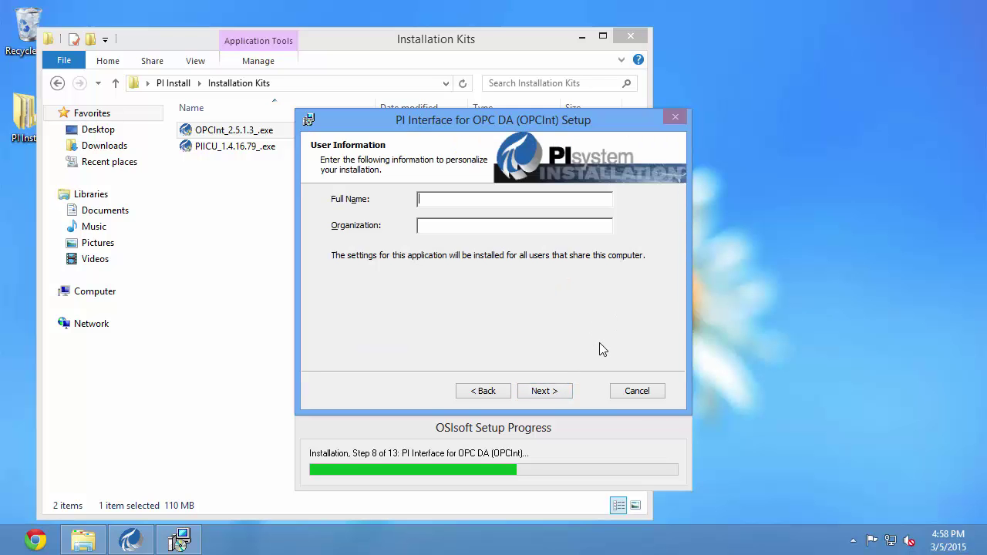
{"action": "type", "text": "Isabelle "}
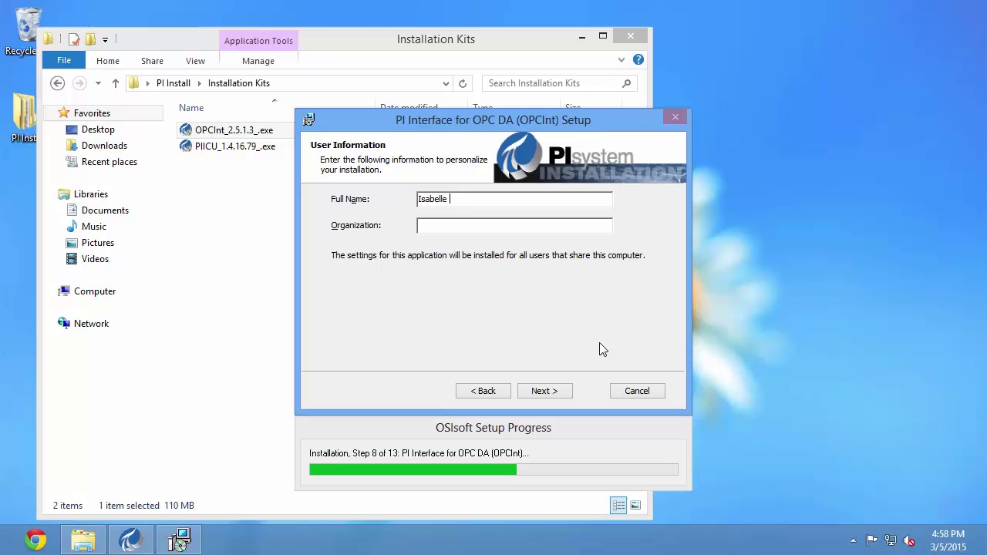
{"action": "type", "text": "Lacaille"}
{"action": "type", "text": "OSIso"}
{"action": "type", "text": "ft"}
{"action": "left_click", "coordinate": [556, 390]}
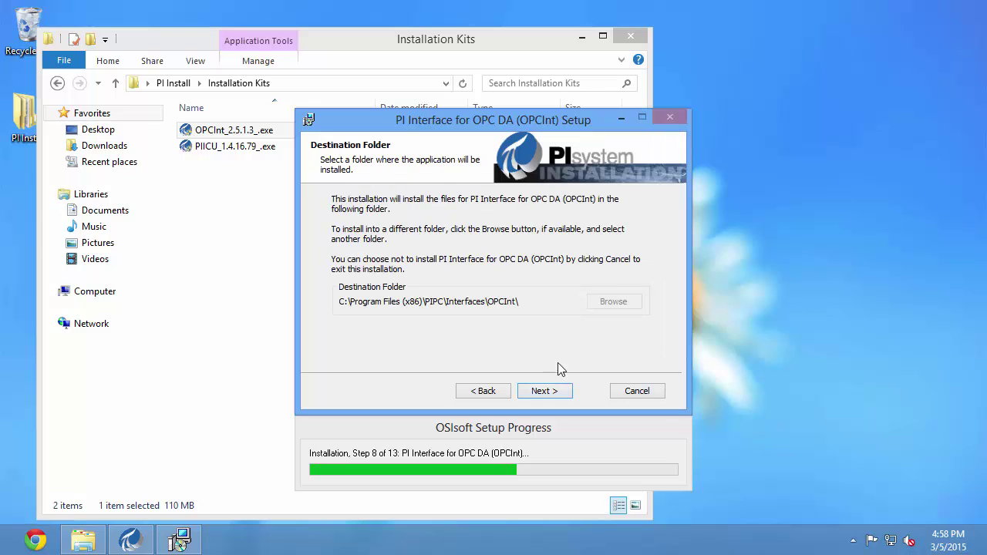
{"action": "left_click", "coordinate": [545, 393]}
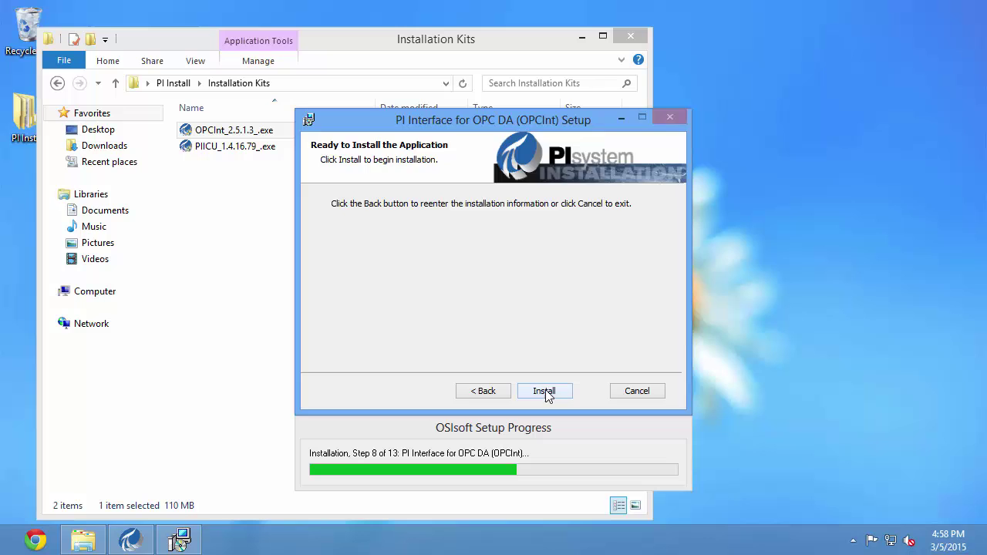
{"action": "left_click", "coordinate": [544, 392]}
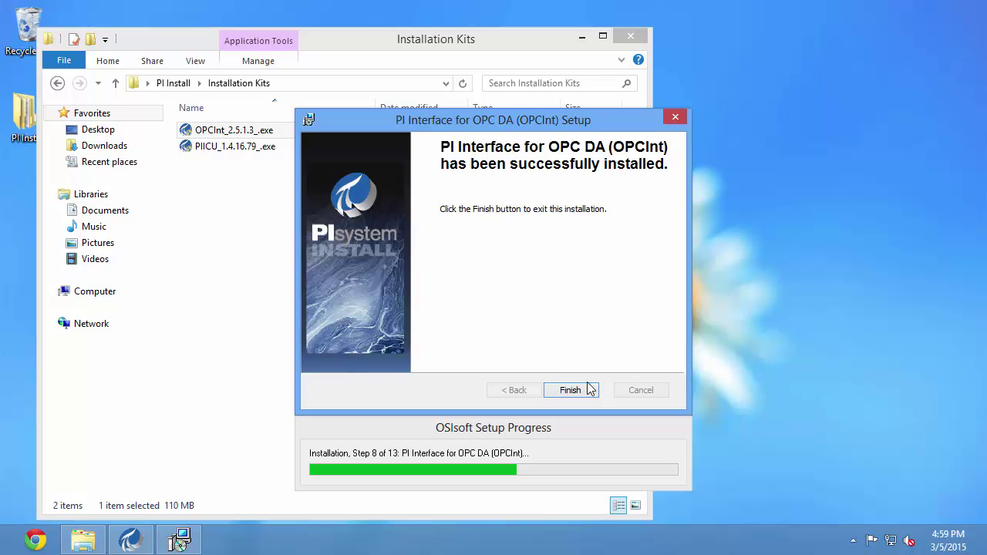
{"action": "left_click", "coordinate": [569, 391]}
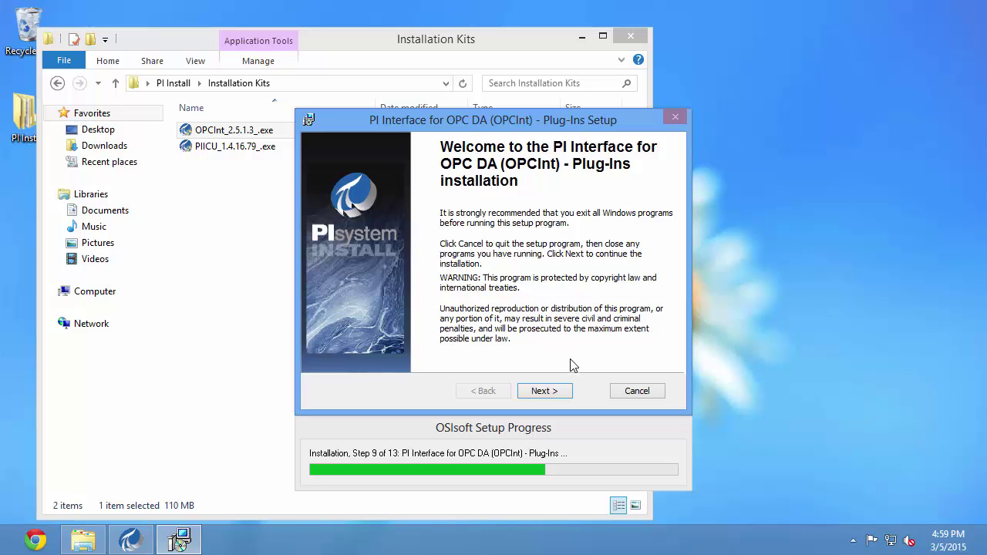
Install the OPCInt Plug-Ins to the default folder, entering the user's full name and organization.
{"action": "left_click", "coordinate": [550, 391]}
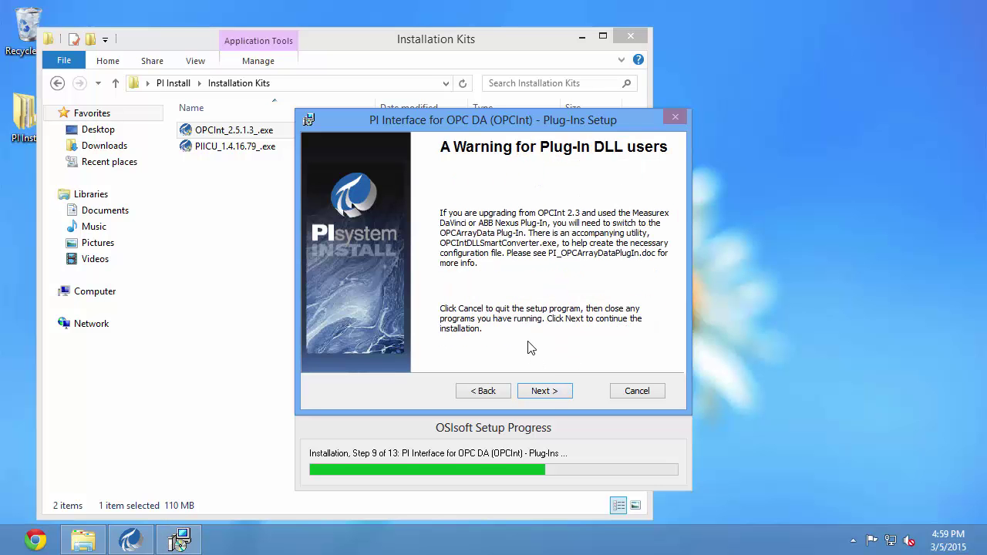
{"action": "left_click", "coordinate": [543, 391]}
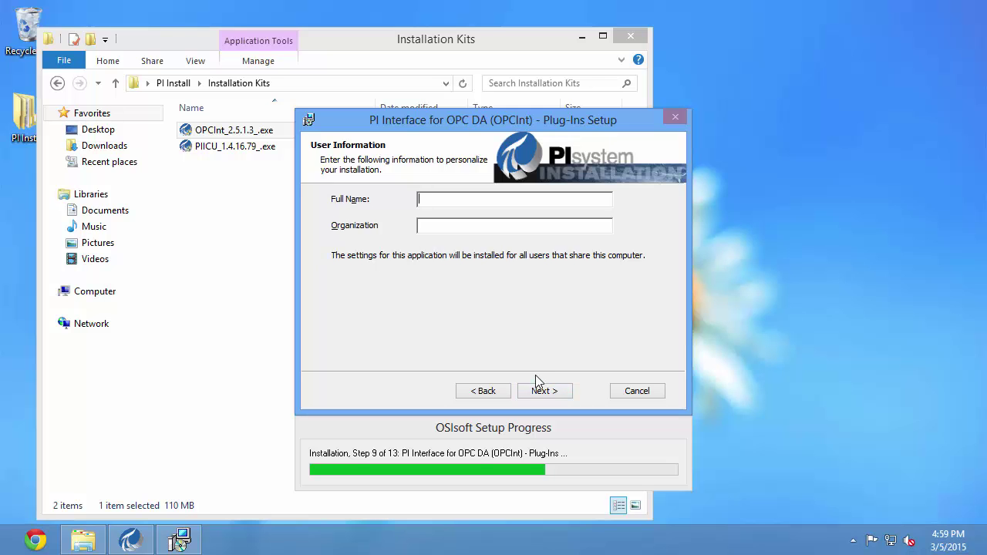
{"action": "type", "text": "Isabelle Lacaille"}
{"action": "key", "text": "Tab"}
{"action": "type", "text": "OSIsof"}
{"action": "left_click", "coordinate": [546, 394]}
{"action": "left_click", "coordinate": [567, 388]}
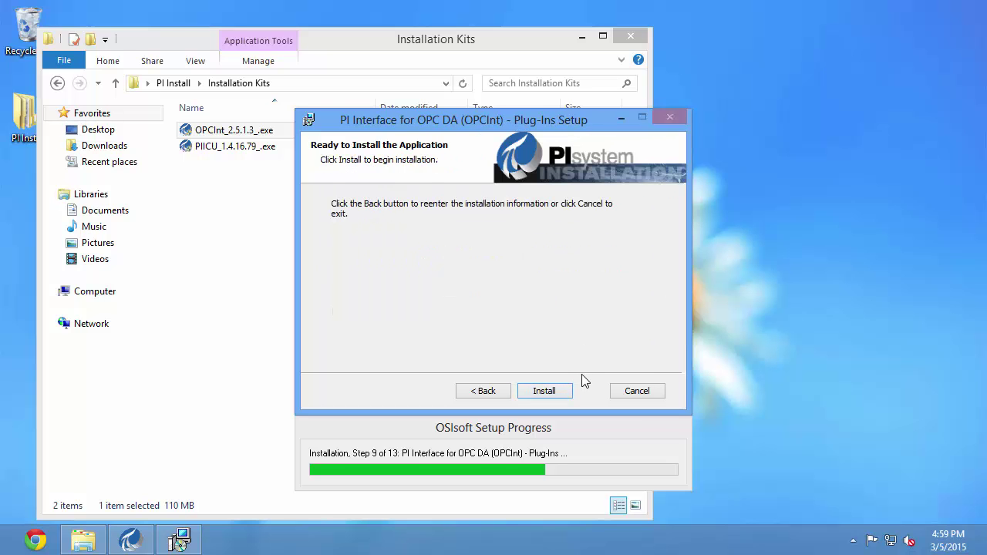
{"action": "left_click", "coordinate": [525, 391]}
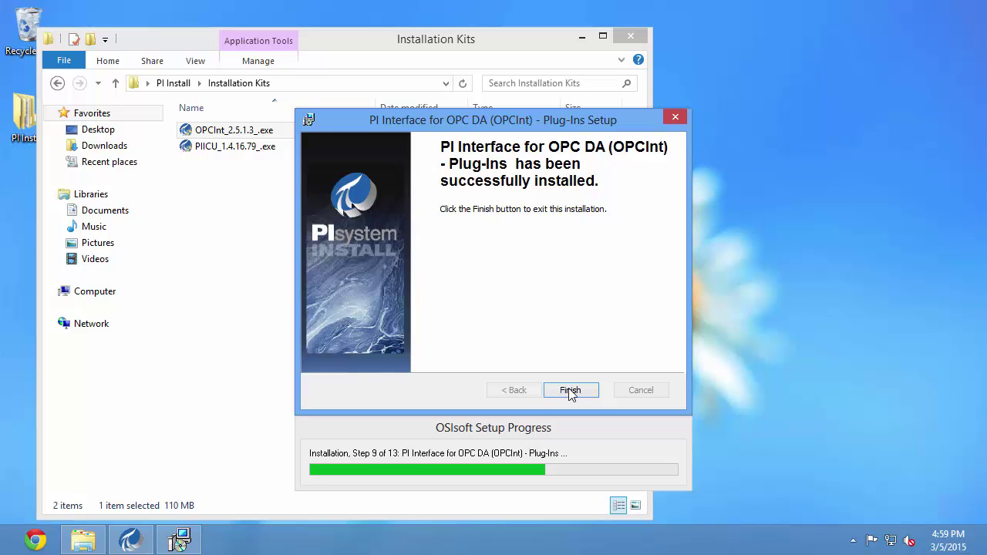
{"action": "left_click", "coordinate": [571, 390]}
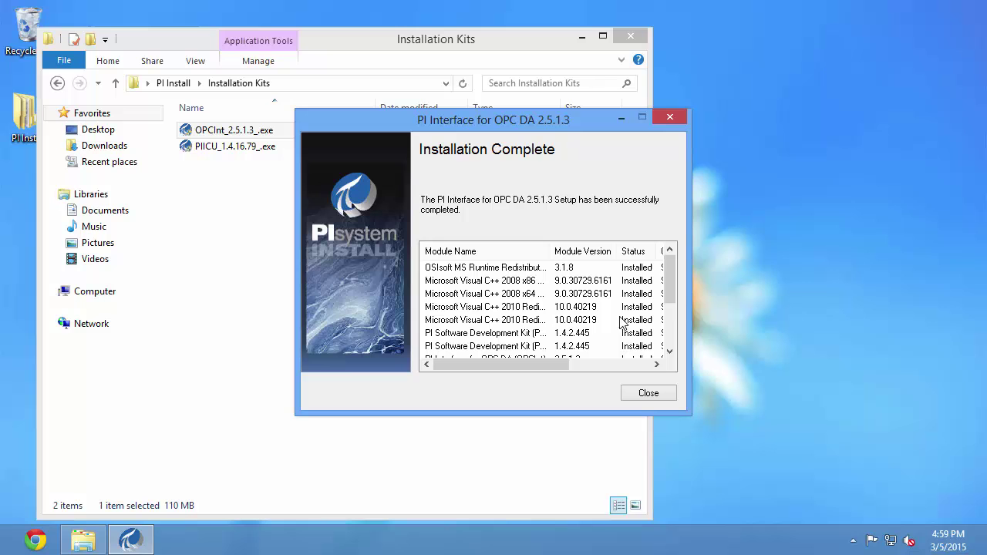
Close the Installation Complete summary and the Installation Kits folder window.
{"action": "mouse_move", "coordinate": [669, 271]}
{"action": "left_mouse_down"}
{"action": "mouse_move", "coordinate": [670, 327]}
{"action": "mouse_move", "coordinate": [682, 270]}
{"action": "left_mouse_up"}
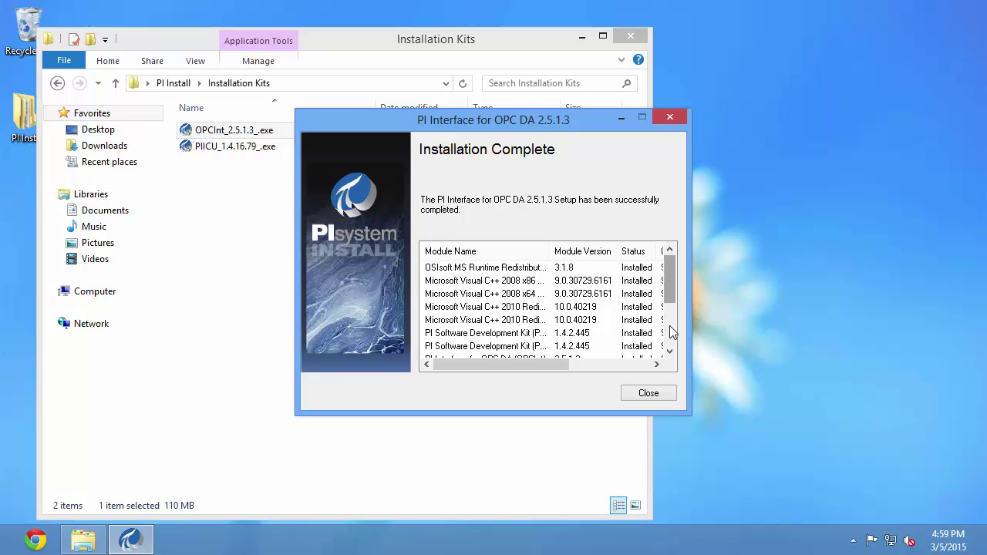
{"action": "left_click", "coordinate": [654, 396]}
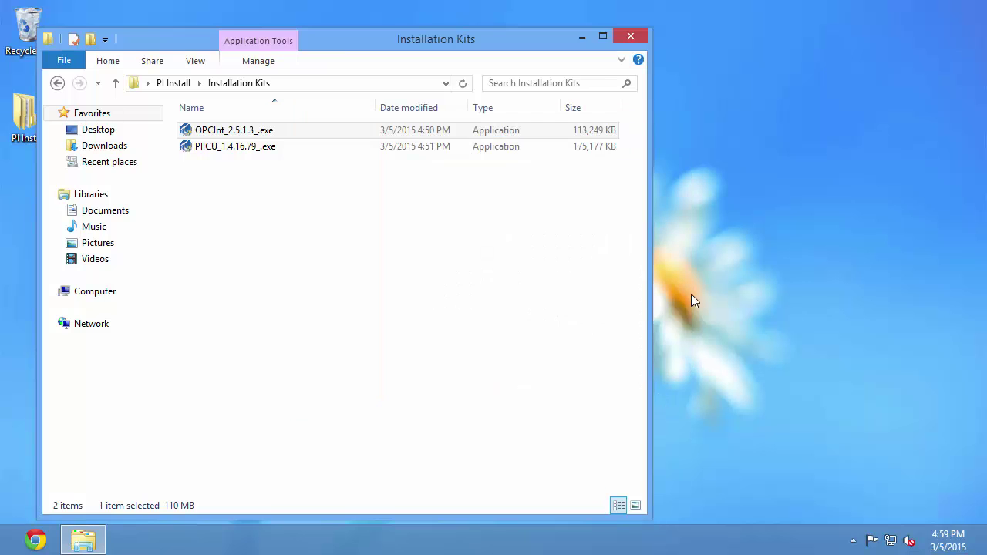
{"action": "left_click", "coordinate": [630, 37]}
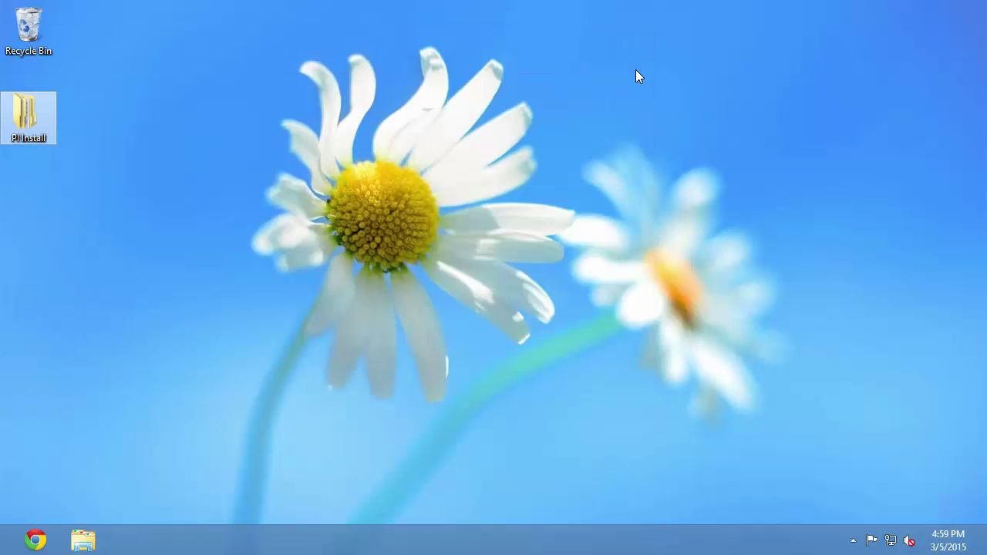